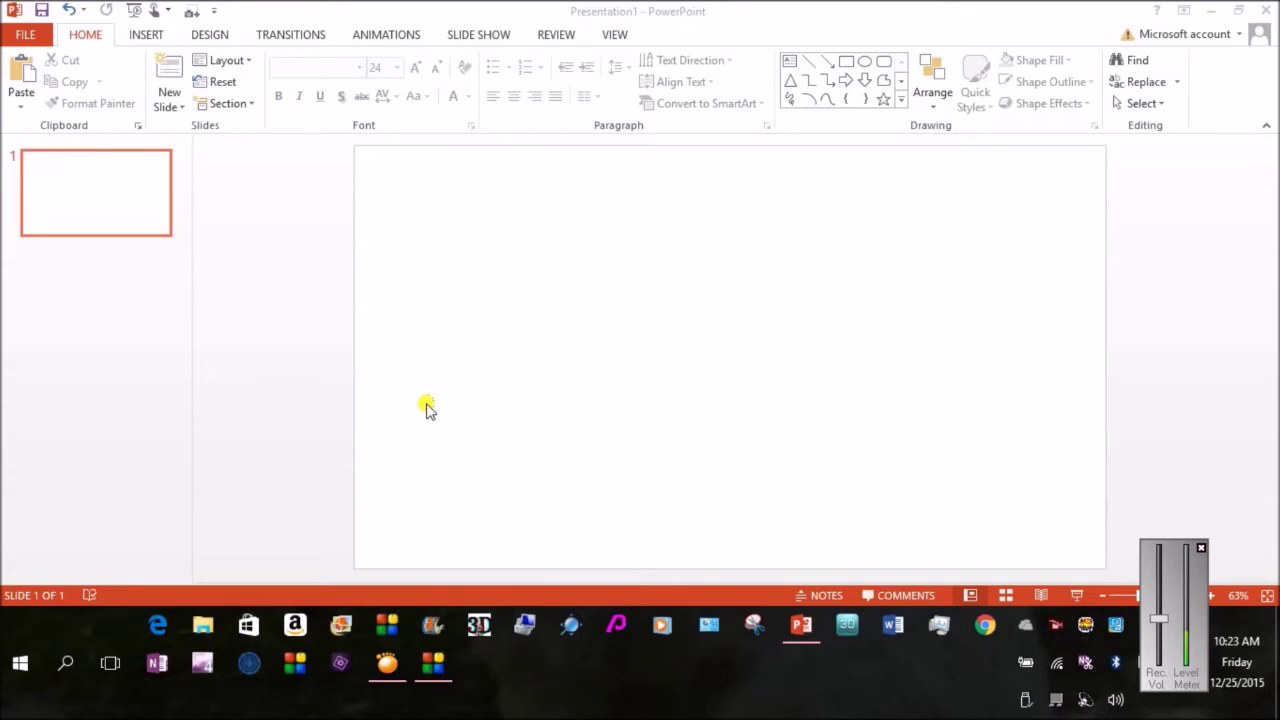
- Bring the GOM Player window with the van video to the front
click(388, 670)
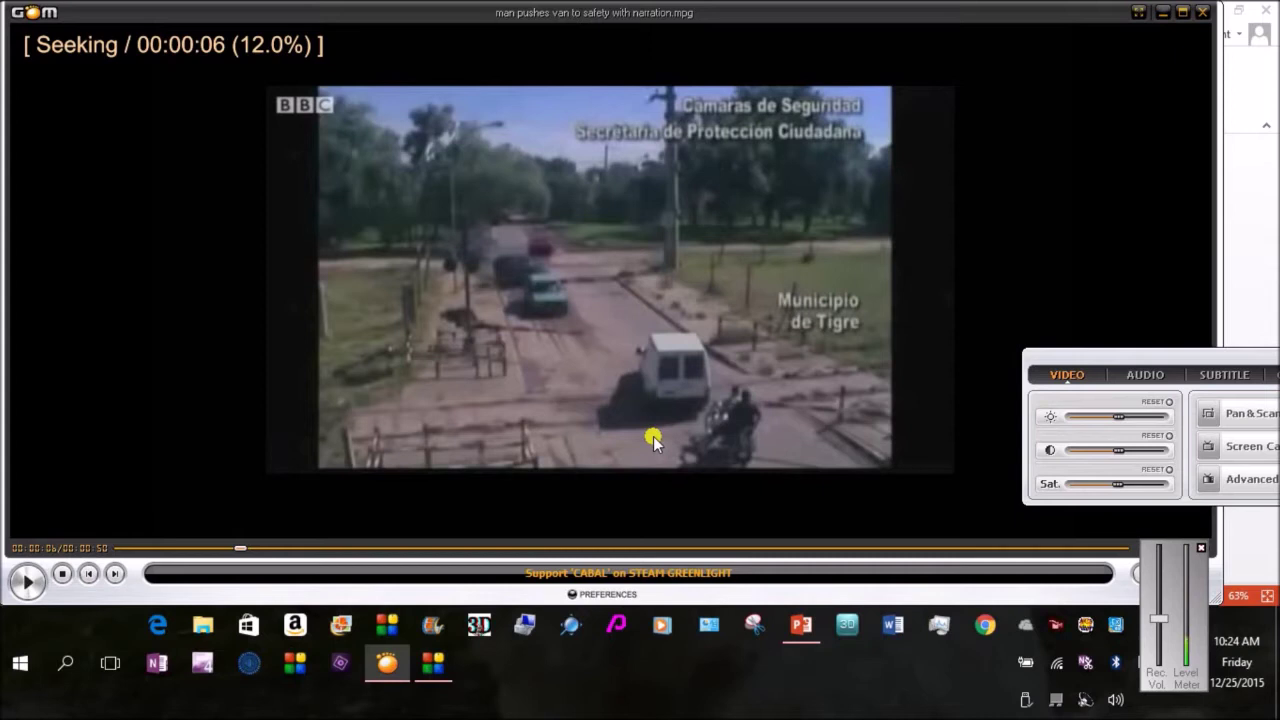
- Return to the blank one-slide Presentation1 in PowerPoint
click(801, 626)
- Add blank slides after slide 1 until there are 20, then scroll the thumbnails back to the top
click(112, 204)
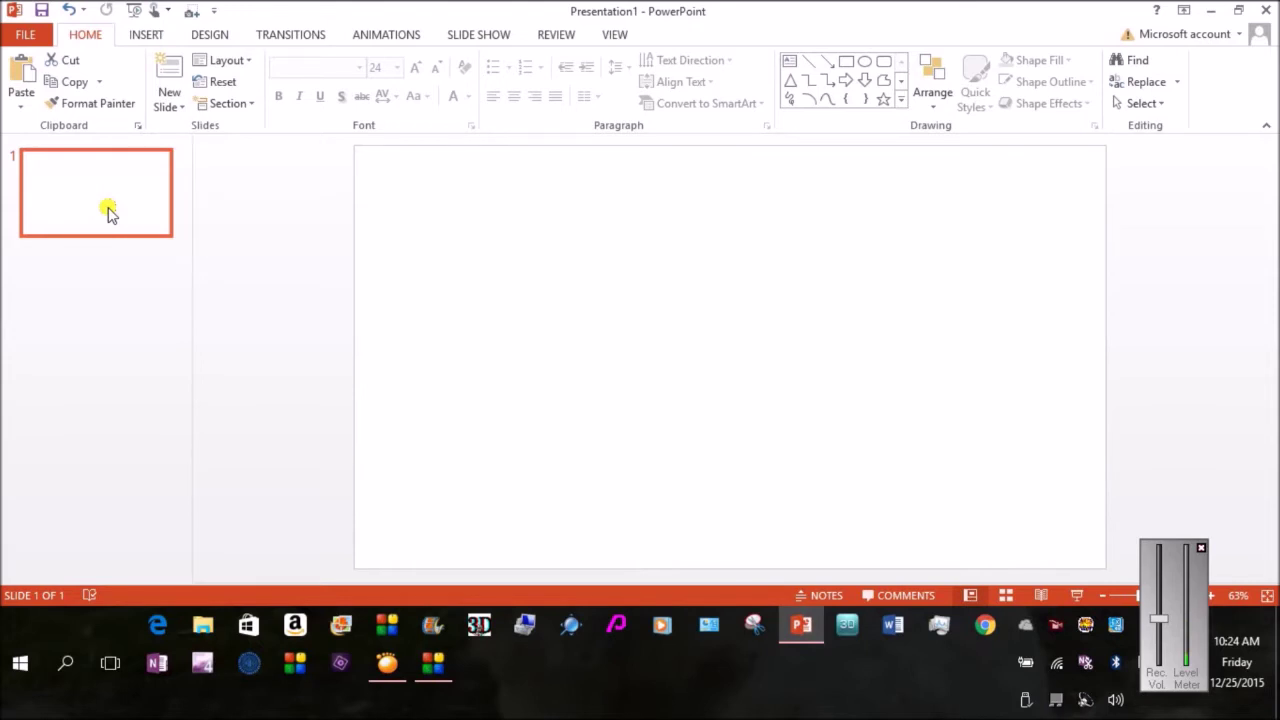
key(Return)
key(Return)
key(Return)
key(Return)
key(Return)
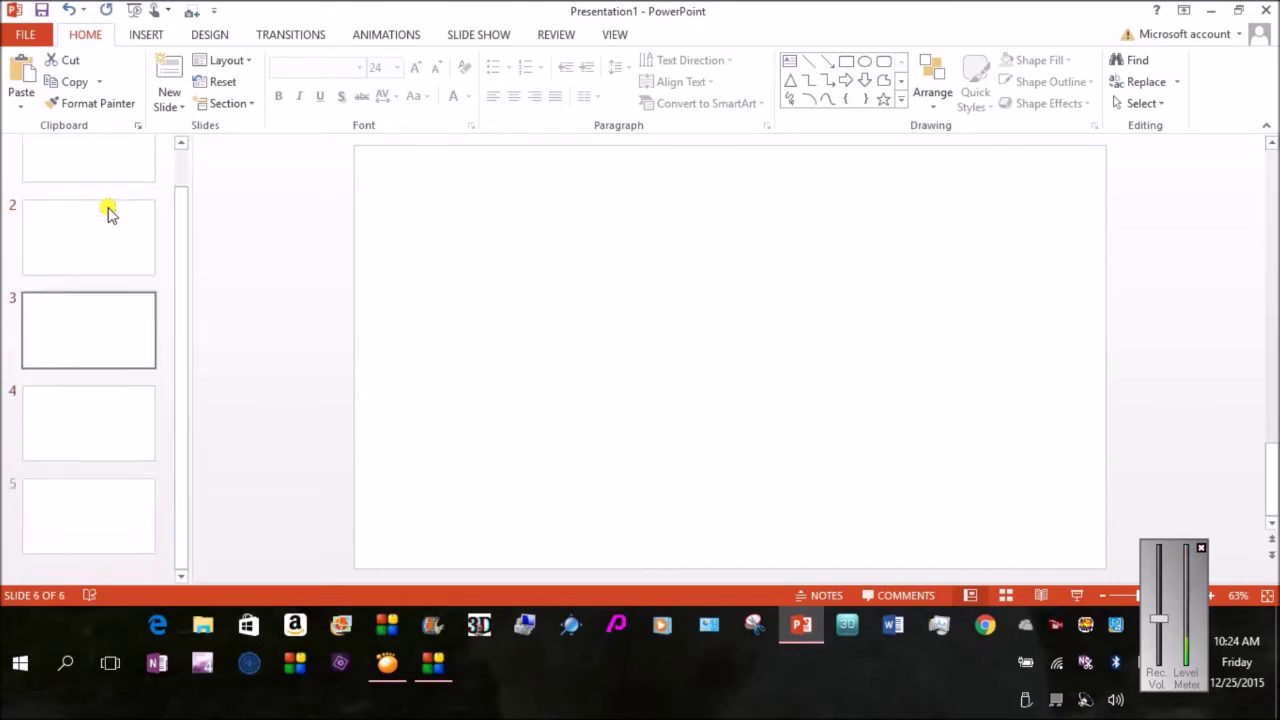
key(Return)
key(Return)
key(Return)
key(Return)
key(Return)
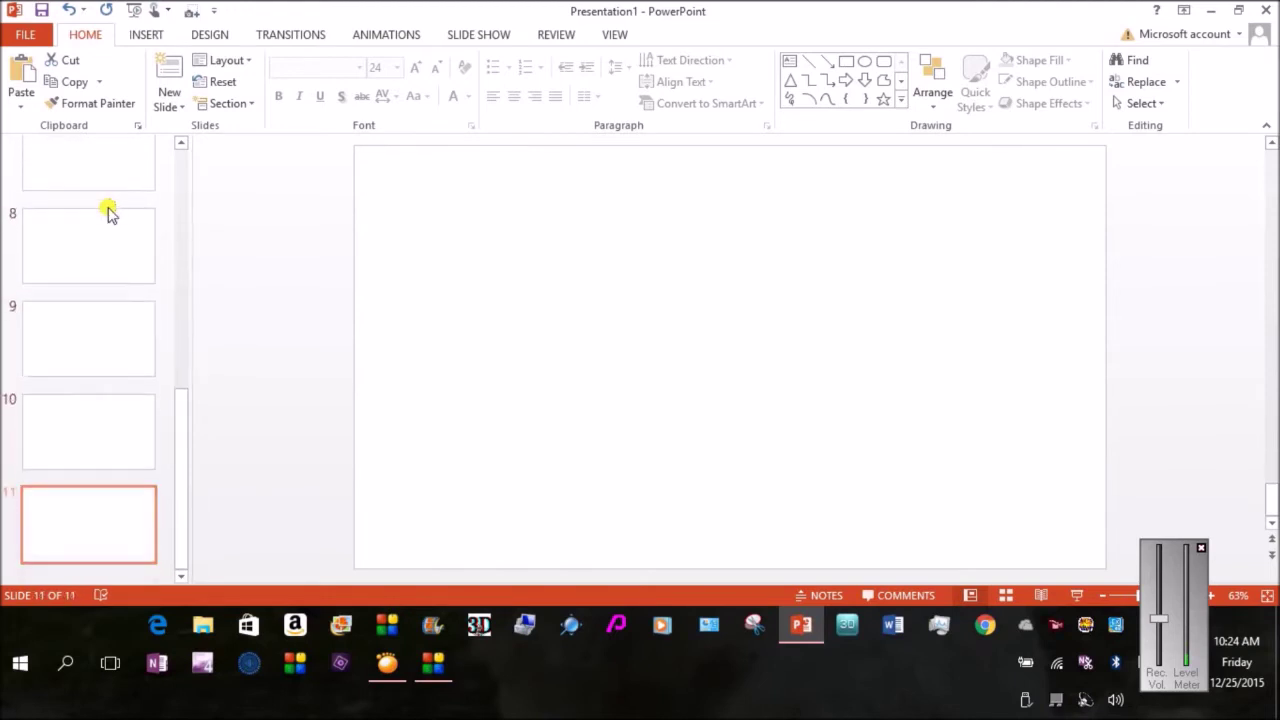
key(Return)
key(Return)
key(Return)
key(Return)
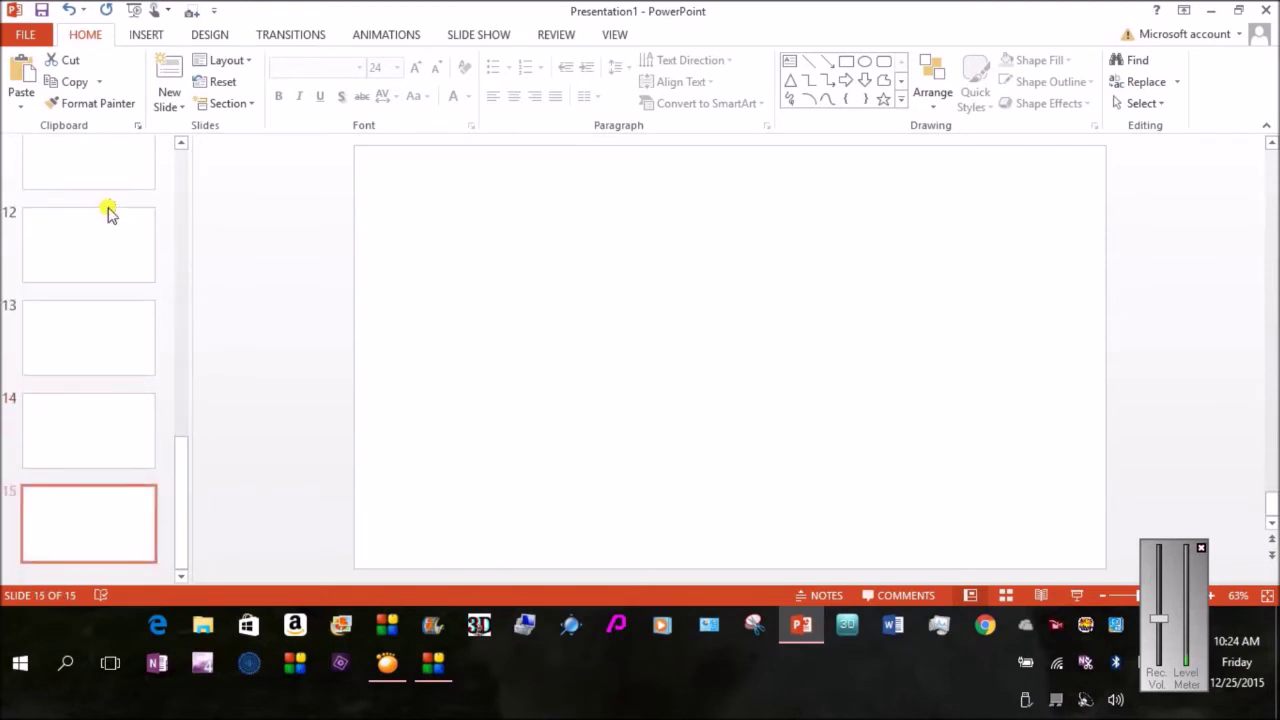
key(Return)
key(Return)
key(Return)
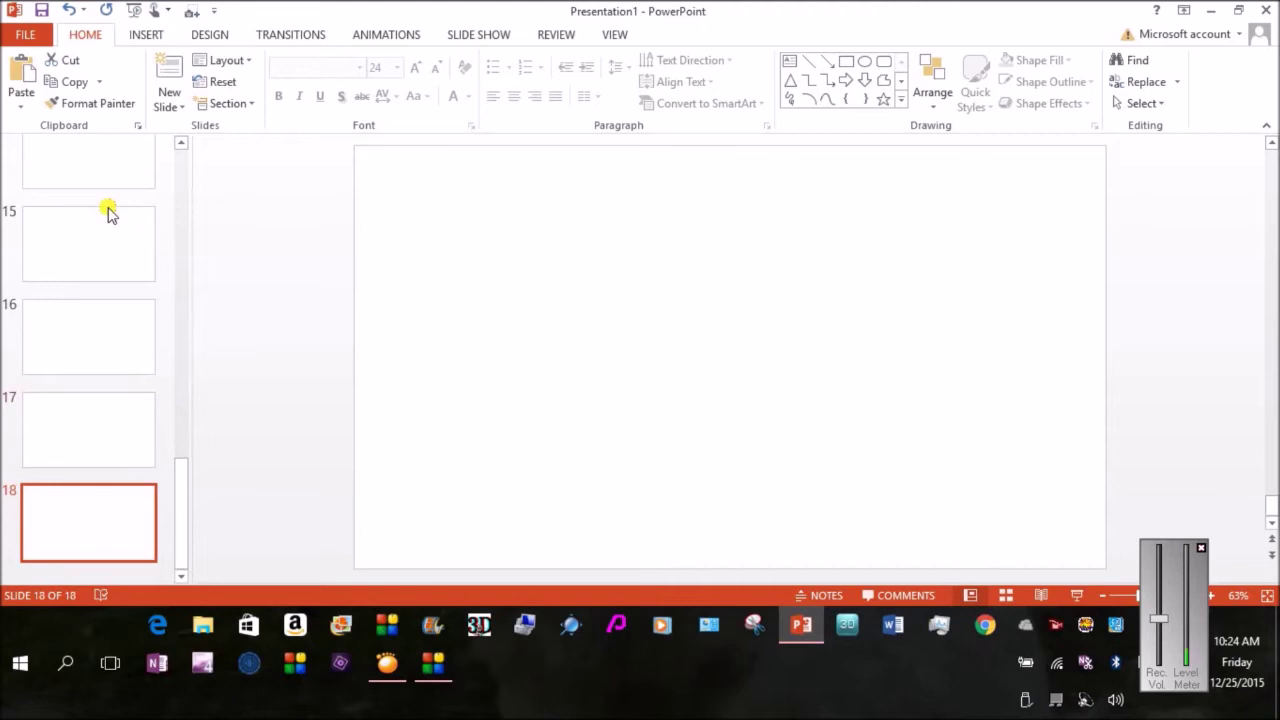
key(Return)
key(Return)
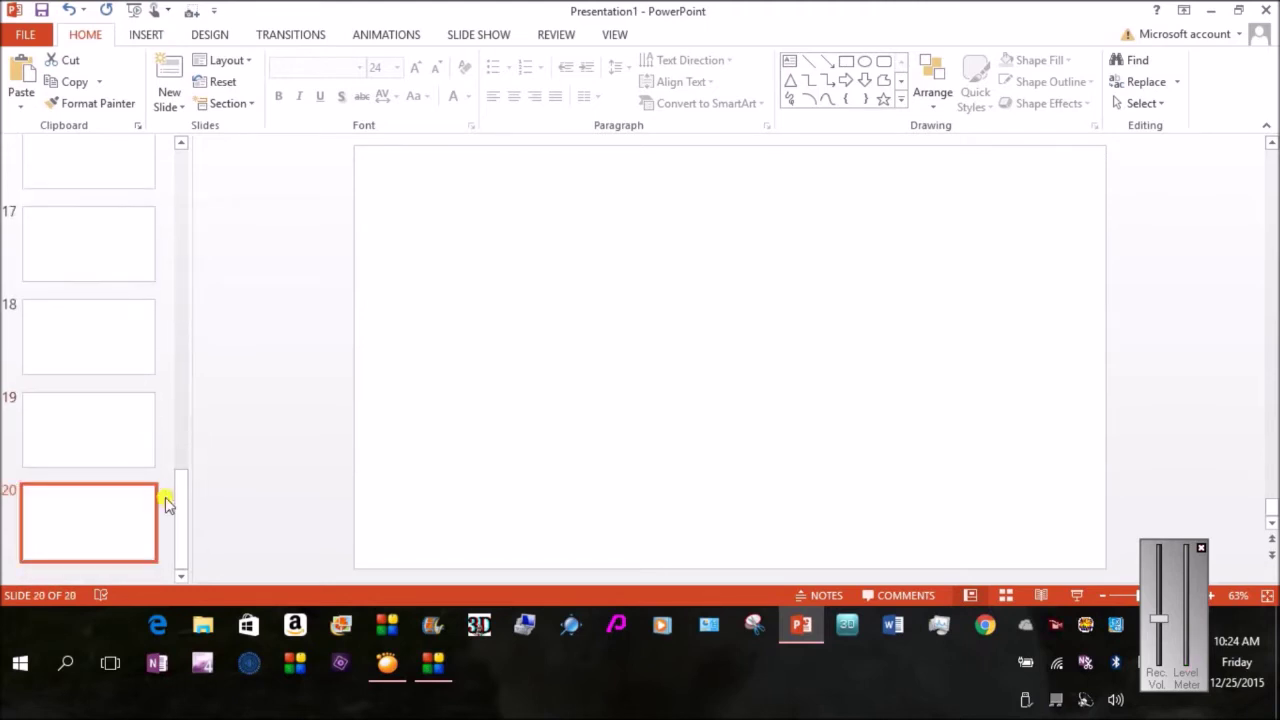
drag(180, 489, 183, 143)
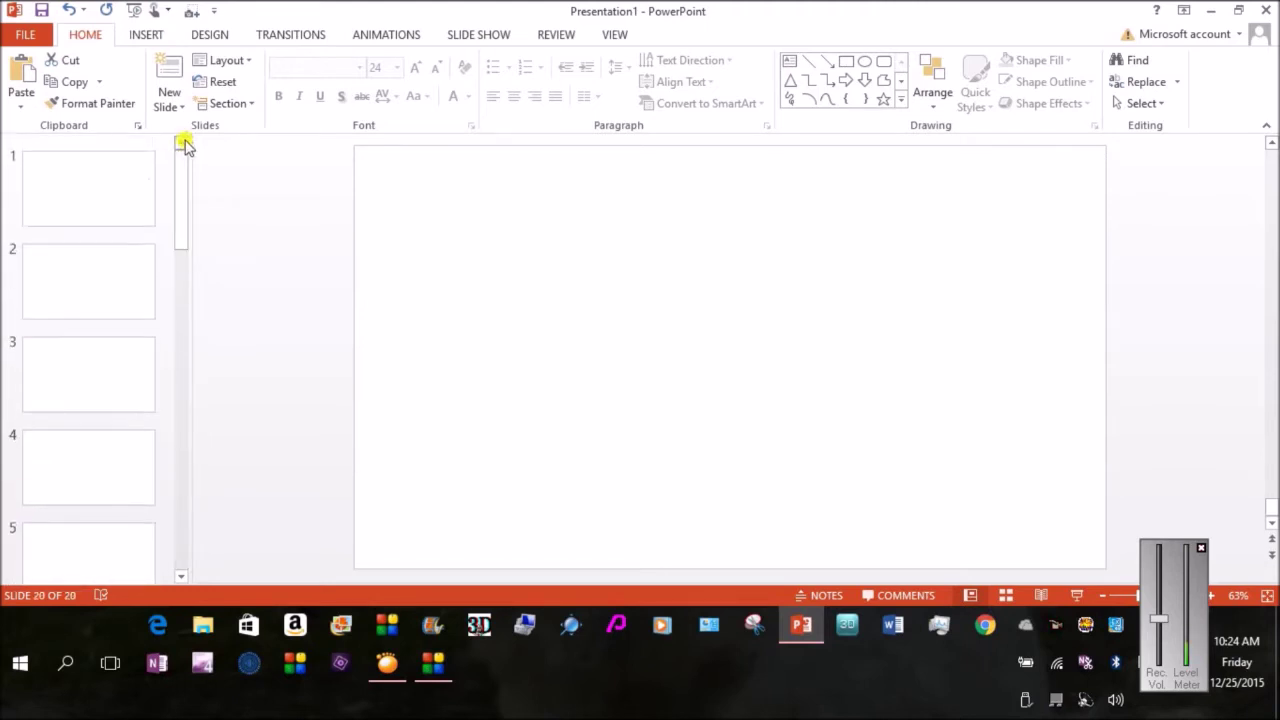
click(103, 190)
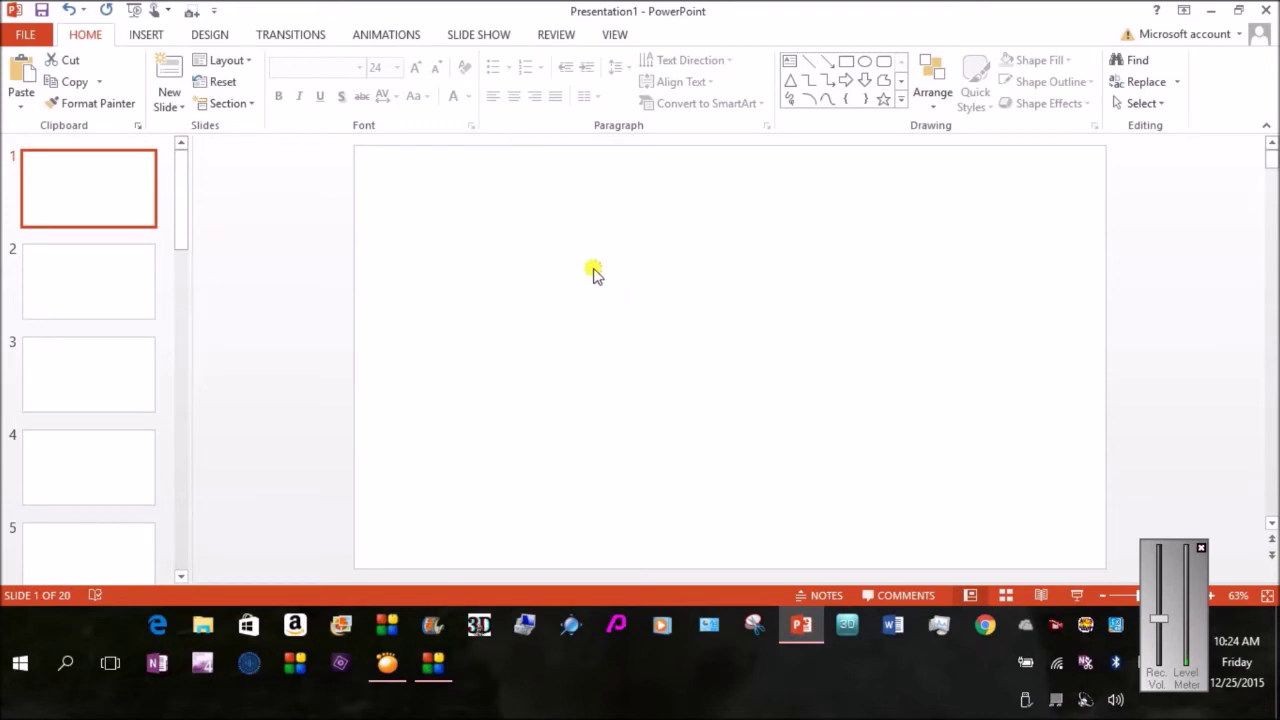
click(388, 667)
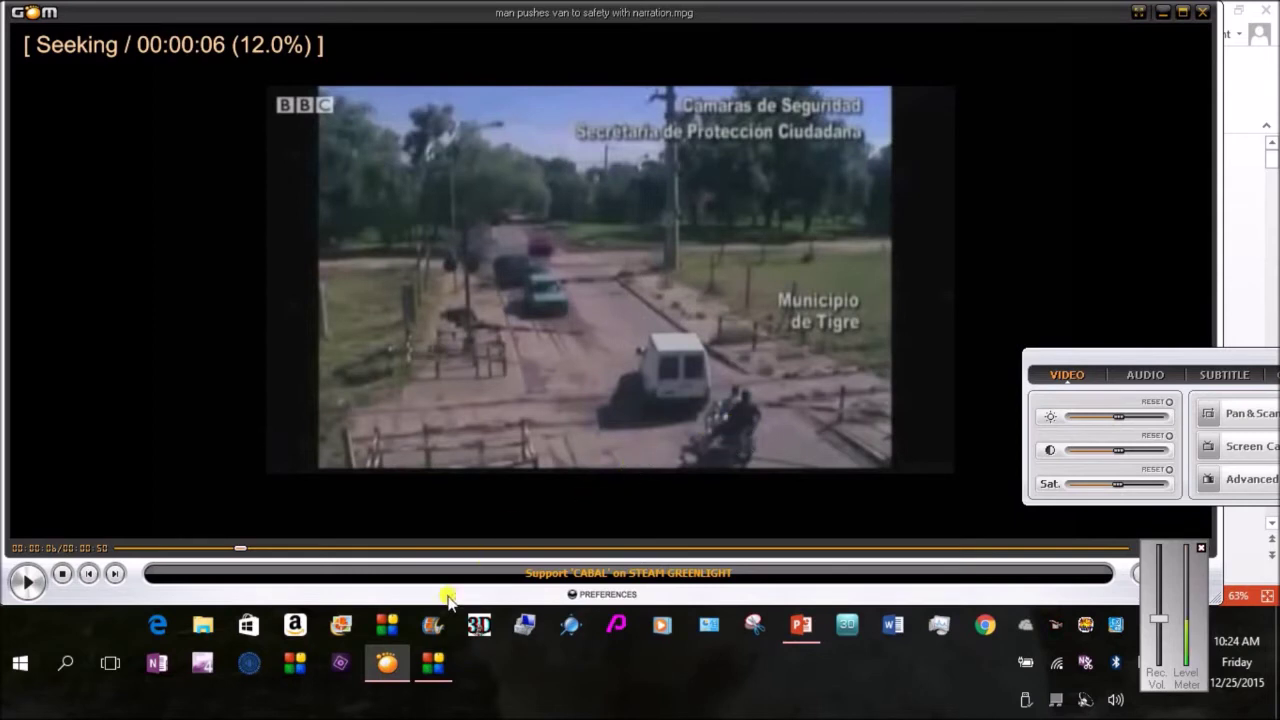
click(802, 626)
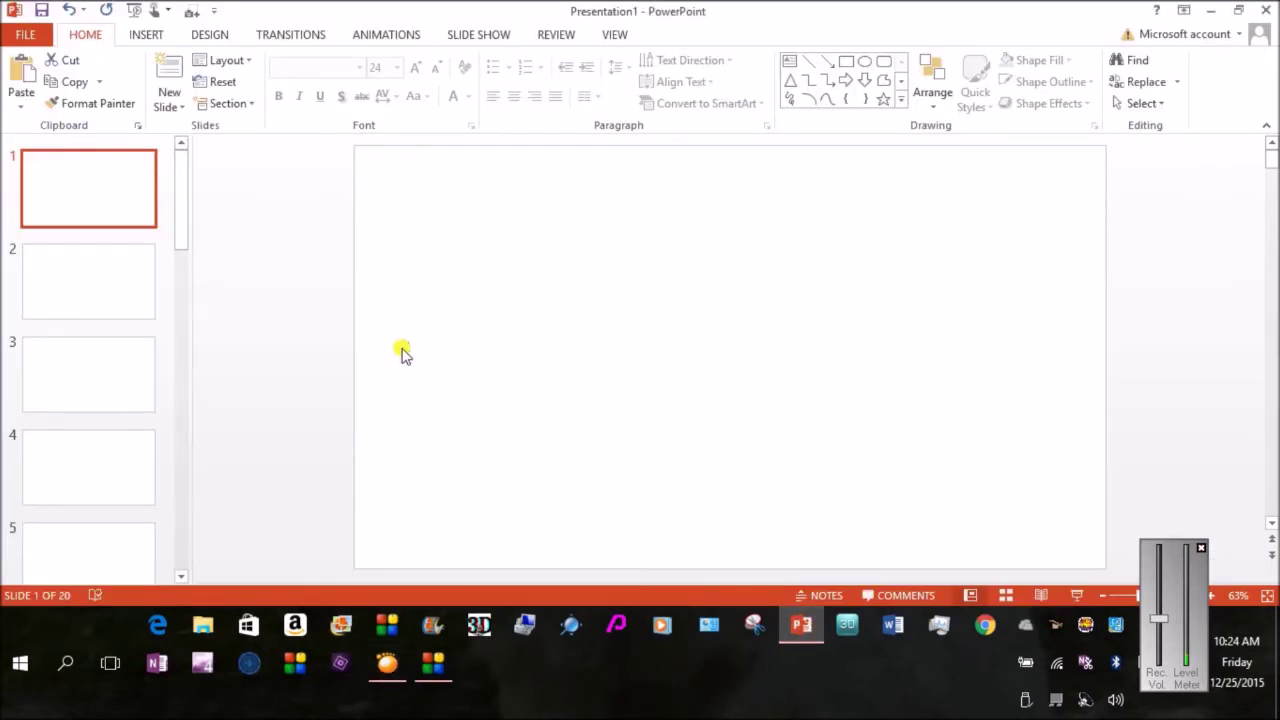
- Insert a screen clipping of the 00:00:06 van video frame onto slide 1
click(152, 34)
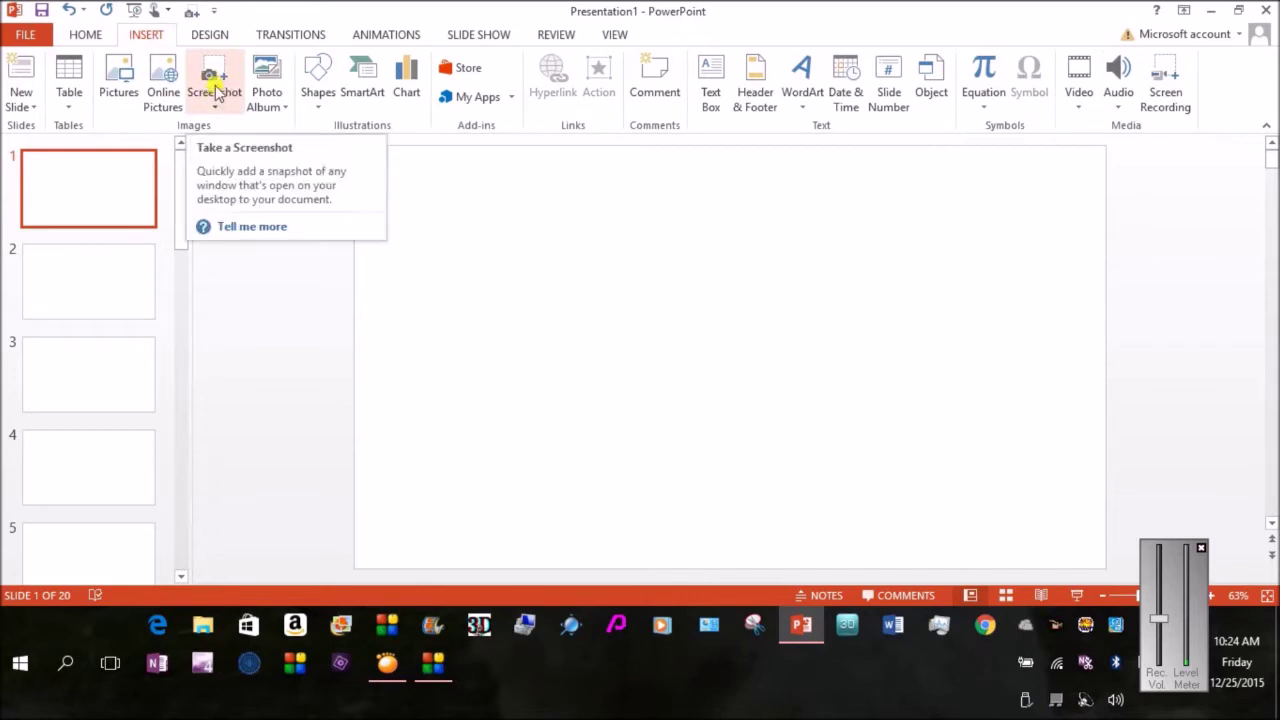
click(222, 104)
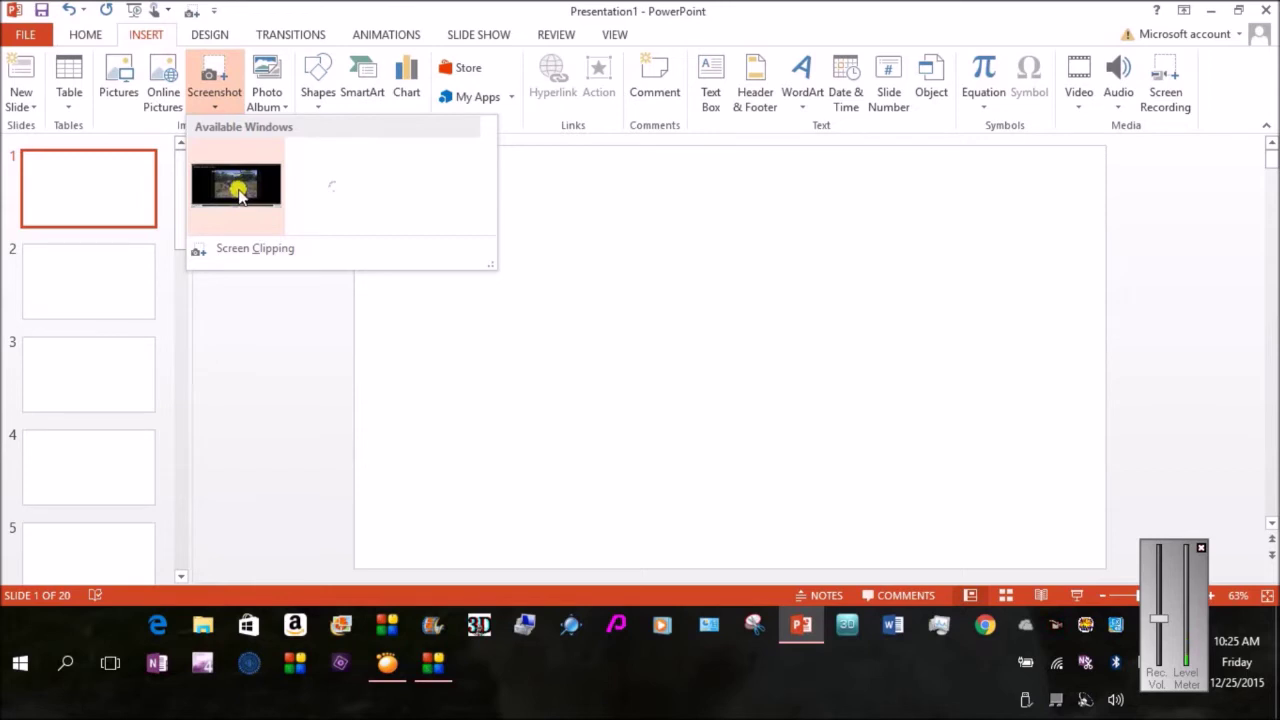
click(240, 252)
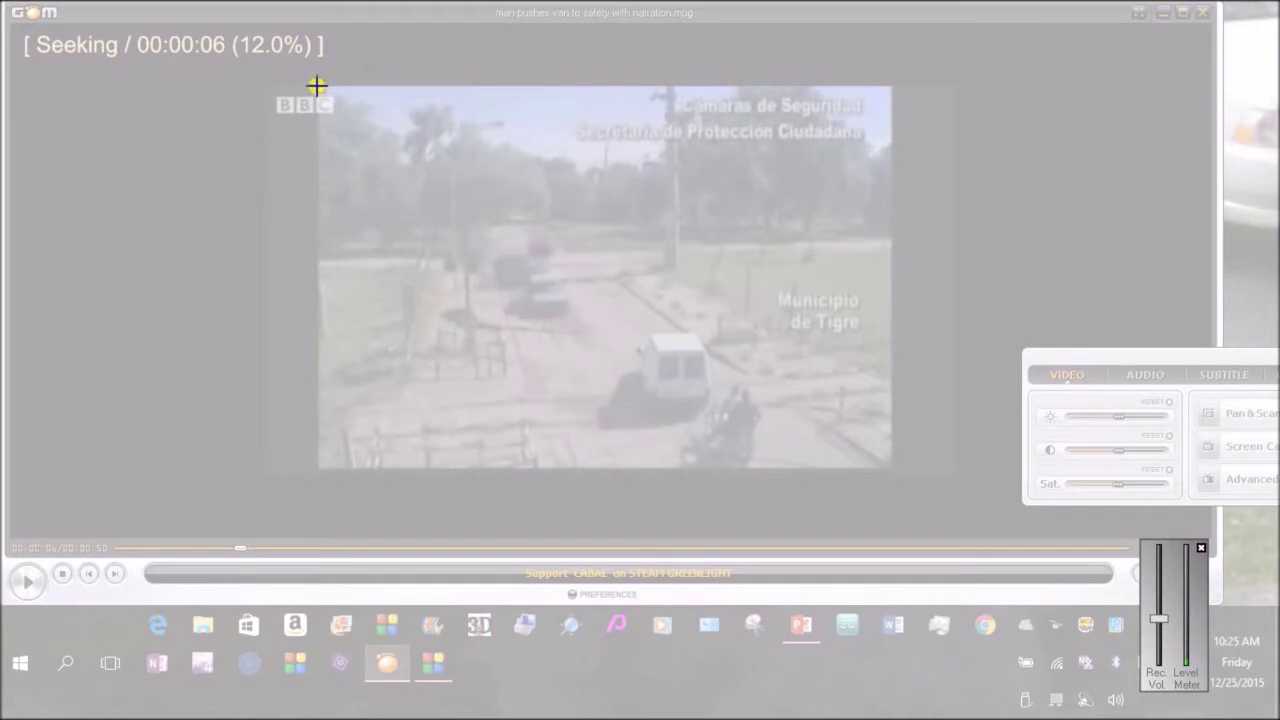
drag(317, 86, 890, 466)
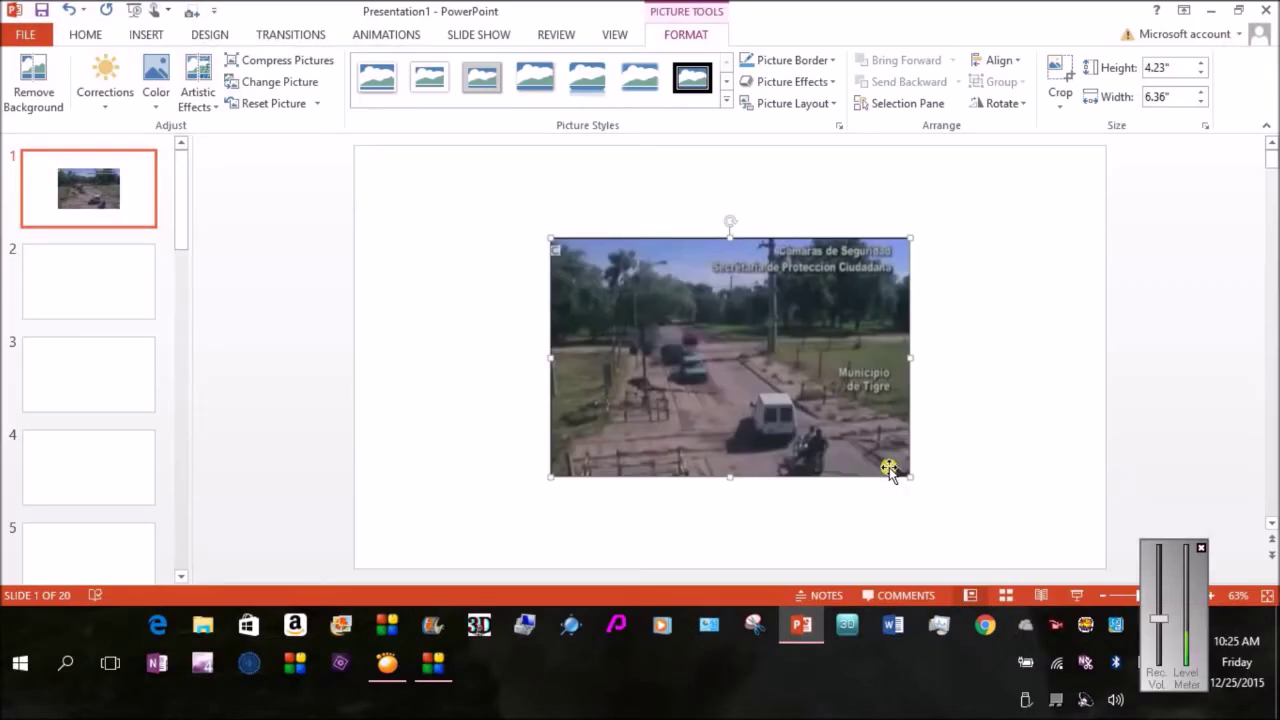
- Select slide 2, advance the van video to 00:12 and pause it, then return to PowerPoint
click(92, 290)
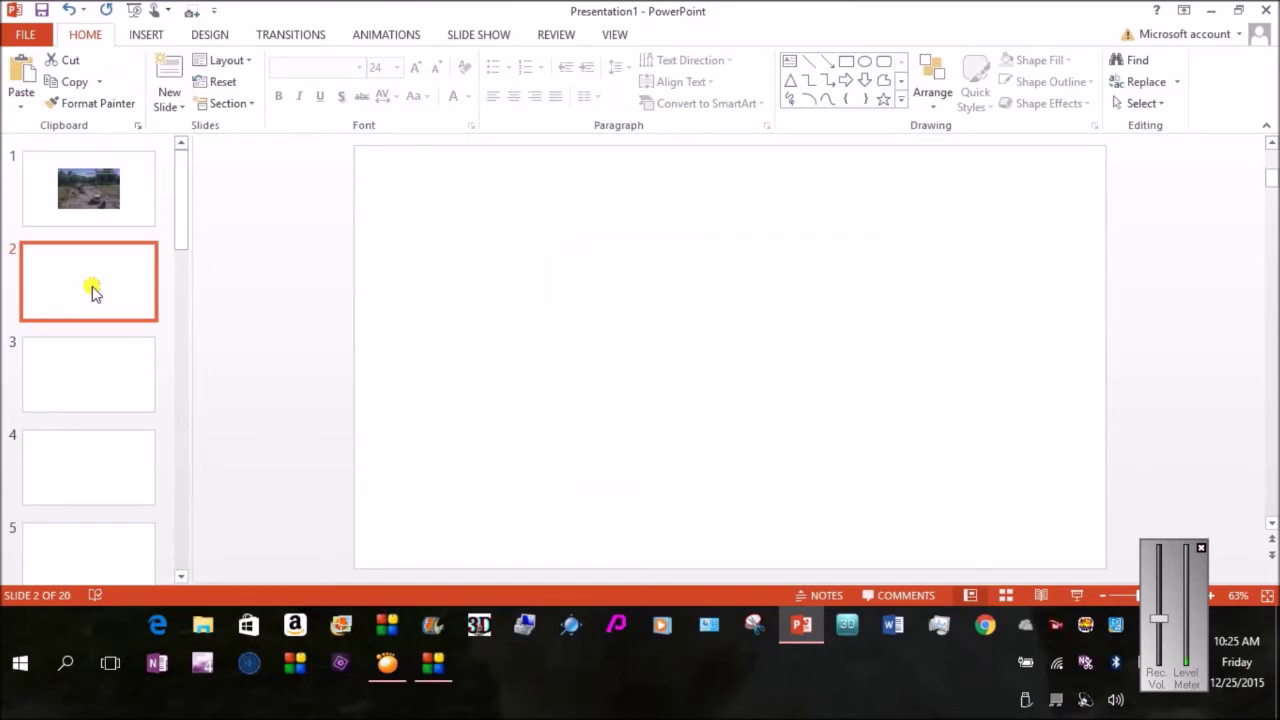
click(388, 664)
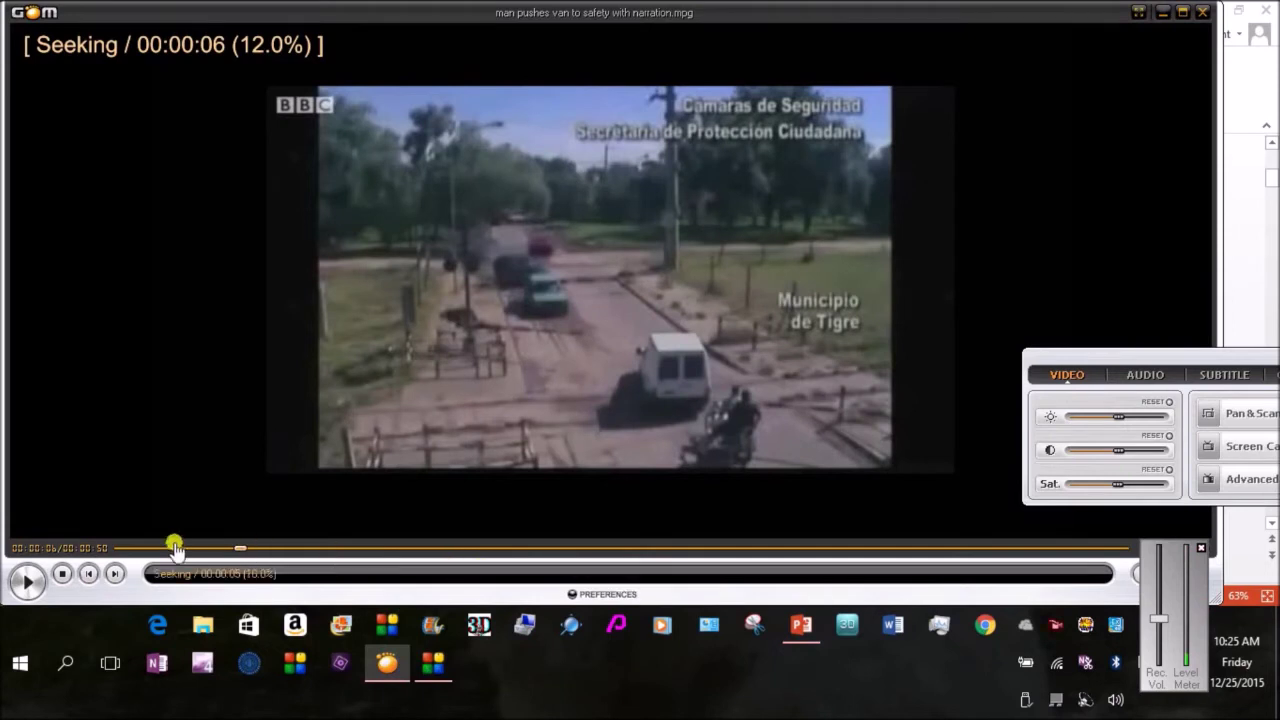
click(28, 580)
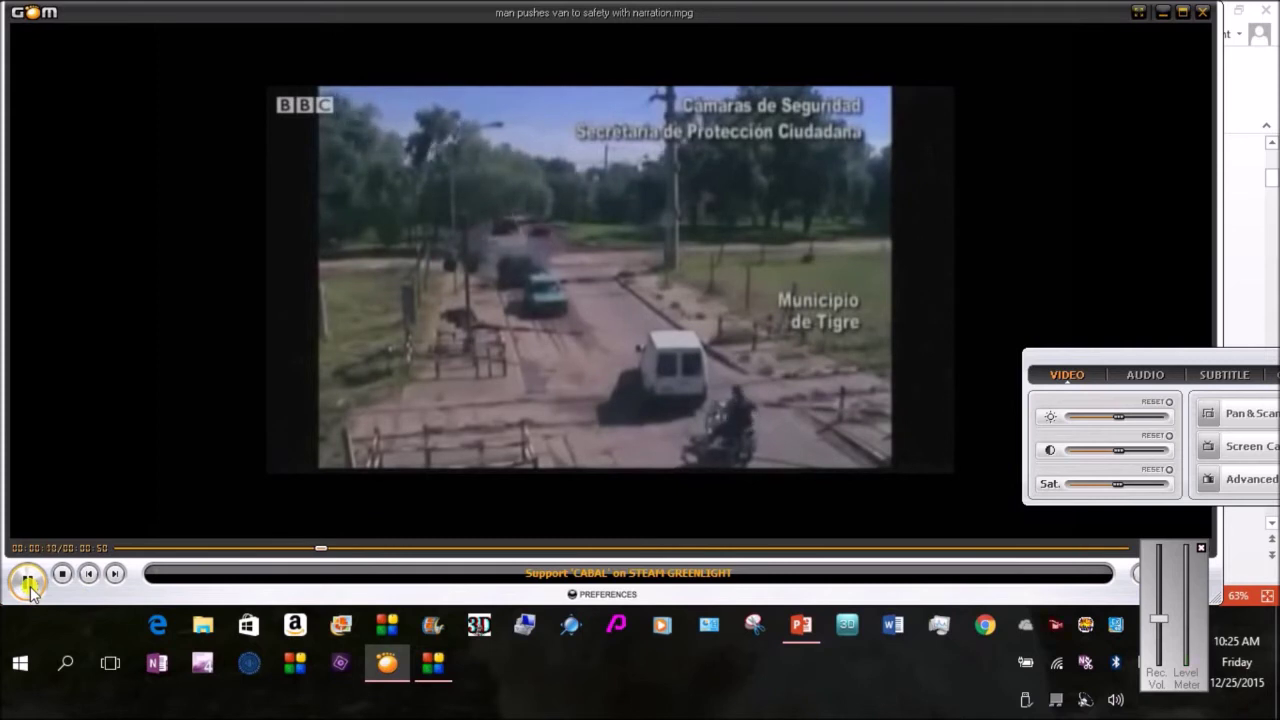
click(29, 582)
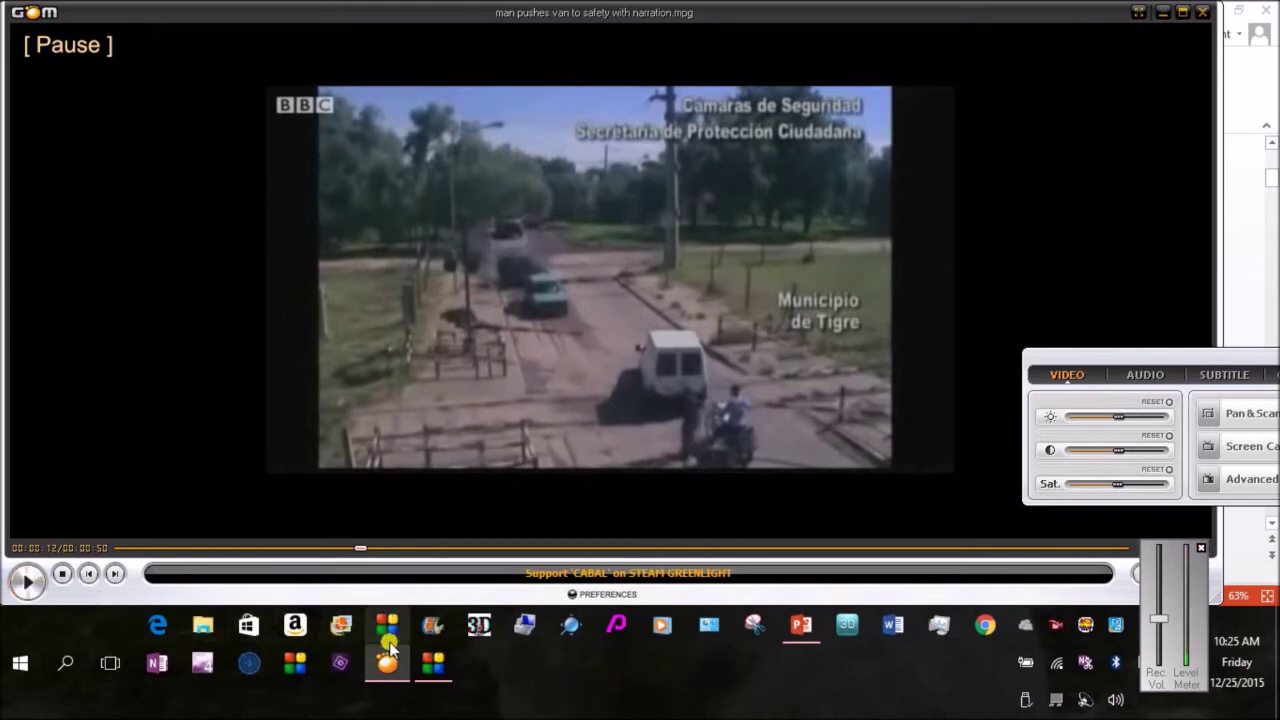
click(800, 627)
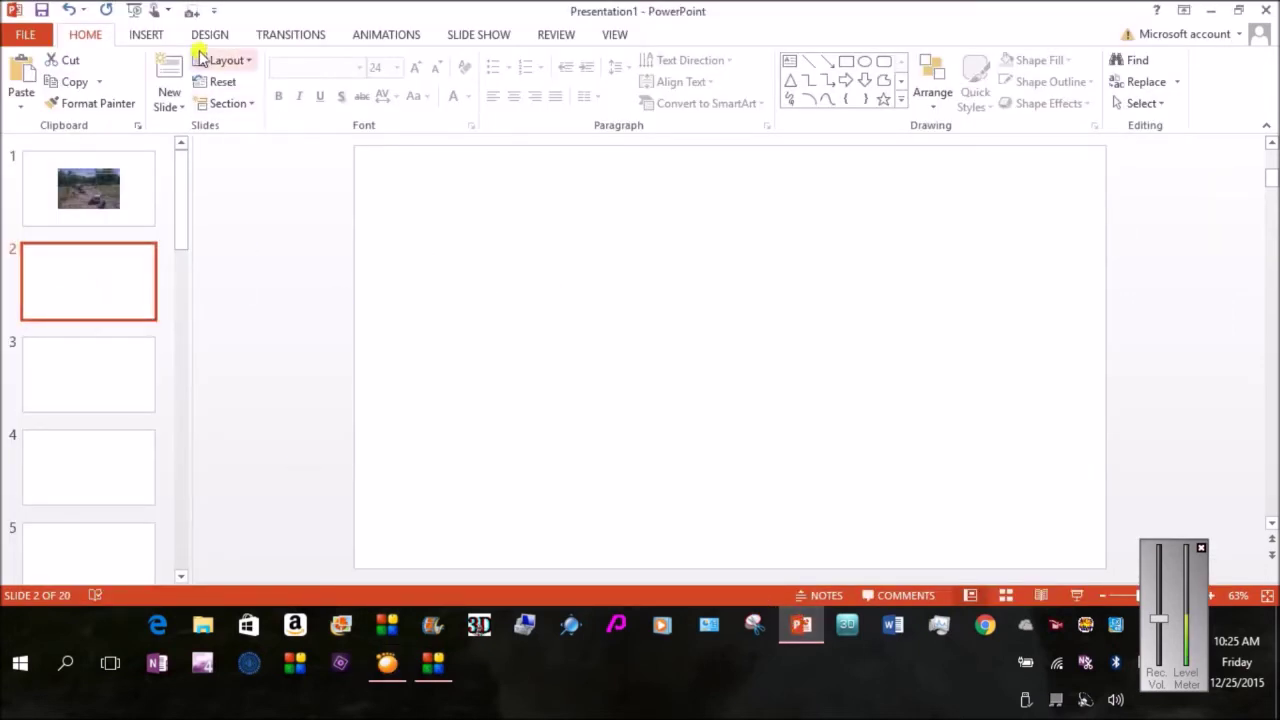
- Insert a screen clipping of the 00:00:12 van video frame onto slide 2
click(143, 36)
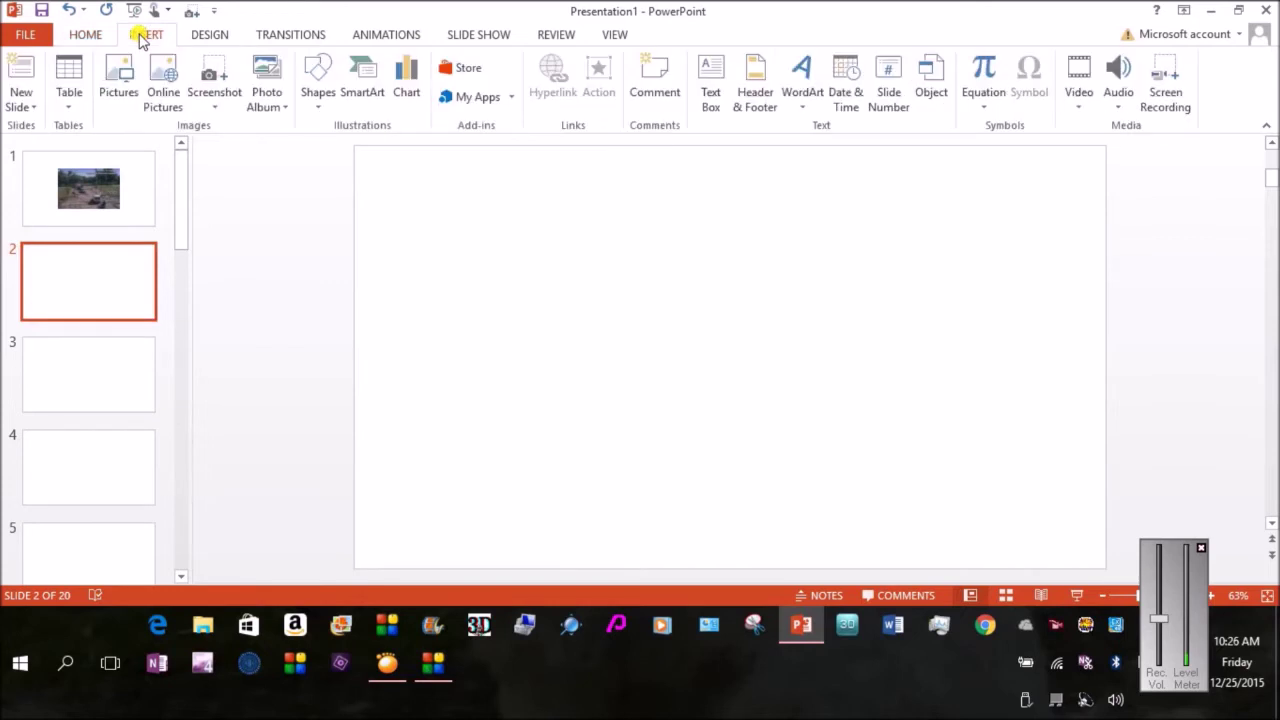
click(216, 110)
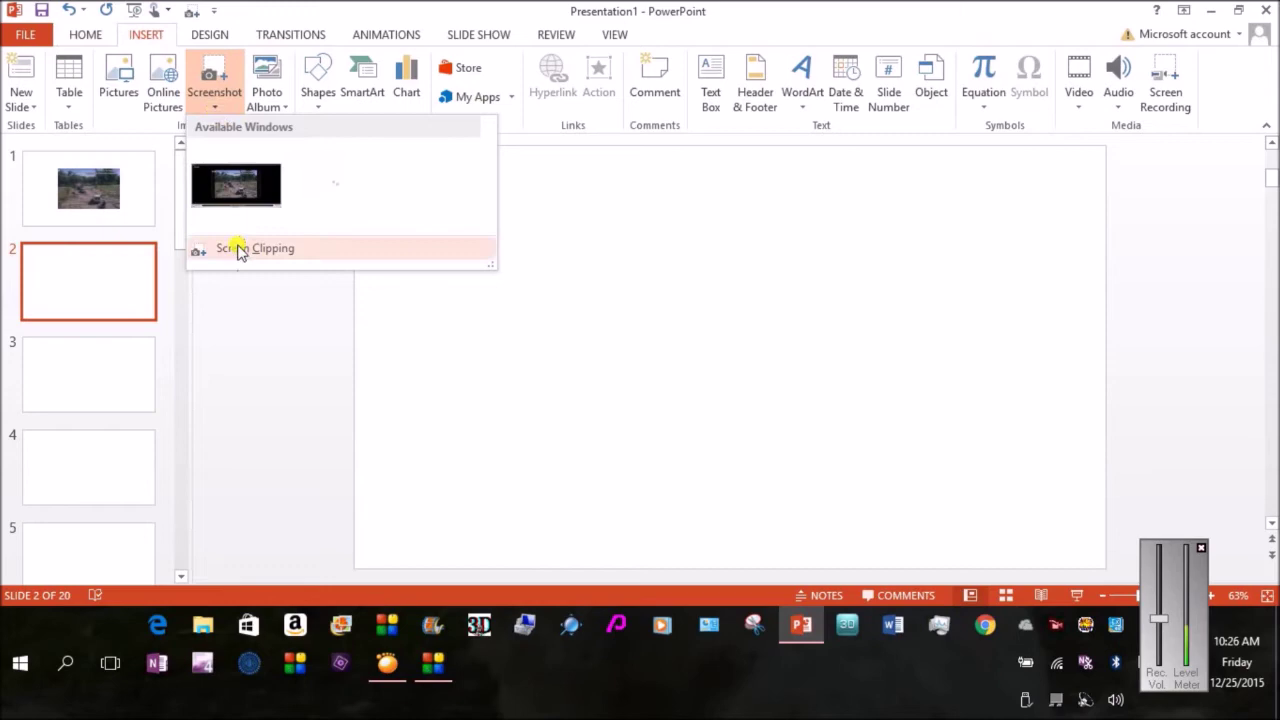
click(238, 258)
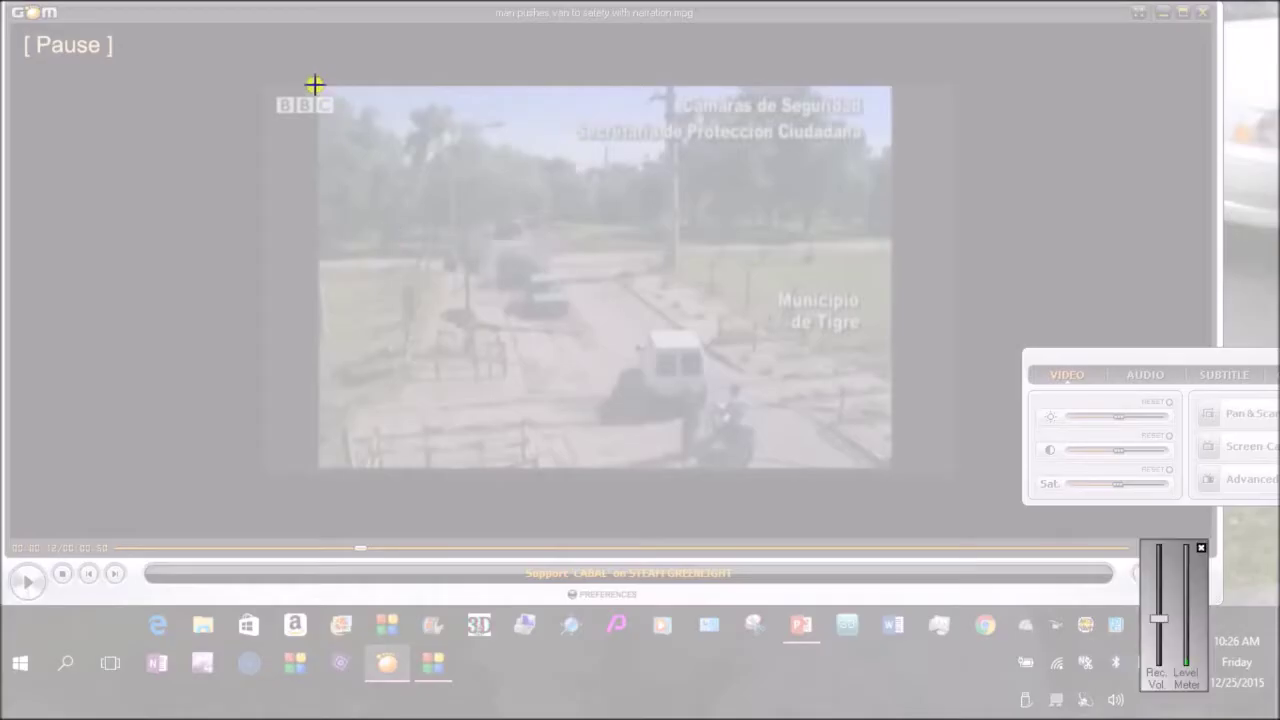
drag(314, 84, 891, 469)
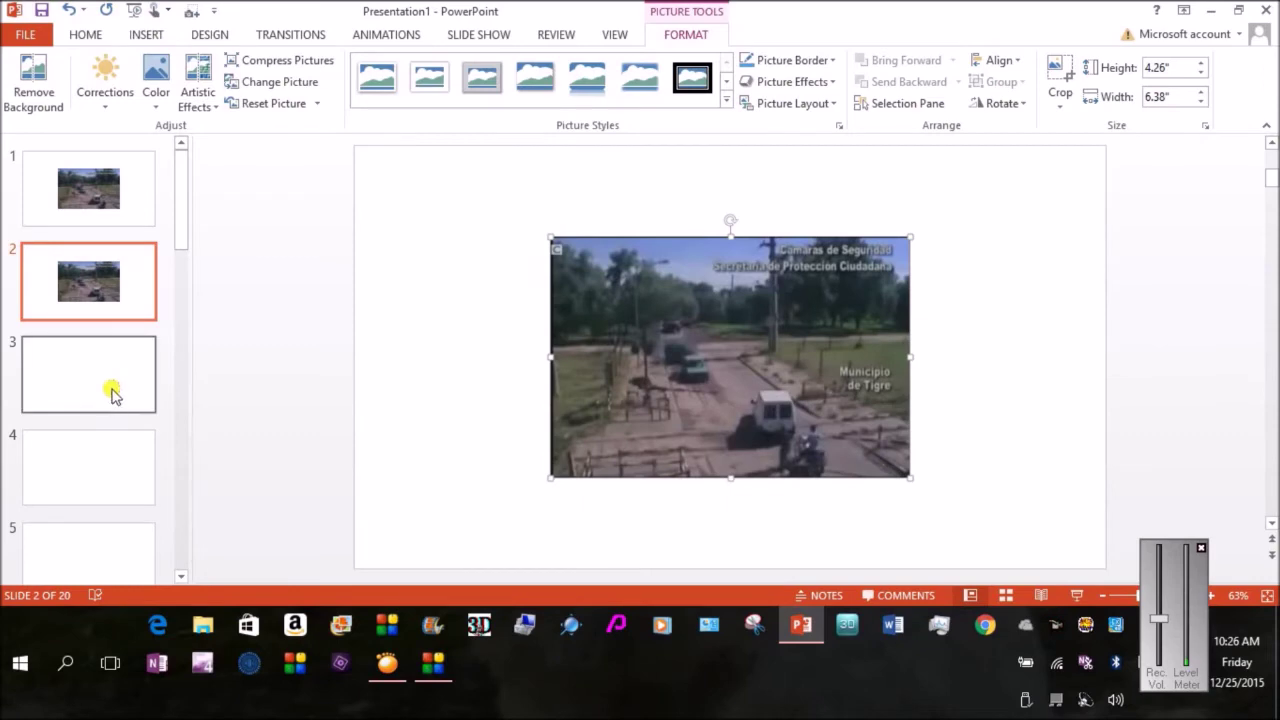
- Select slide 3, advance the van video to 00:13 and pause it, then return to PowerPoint
click(112, 395)
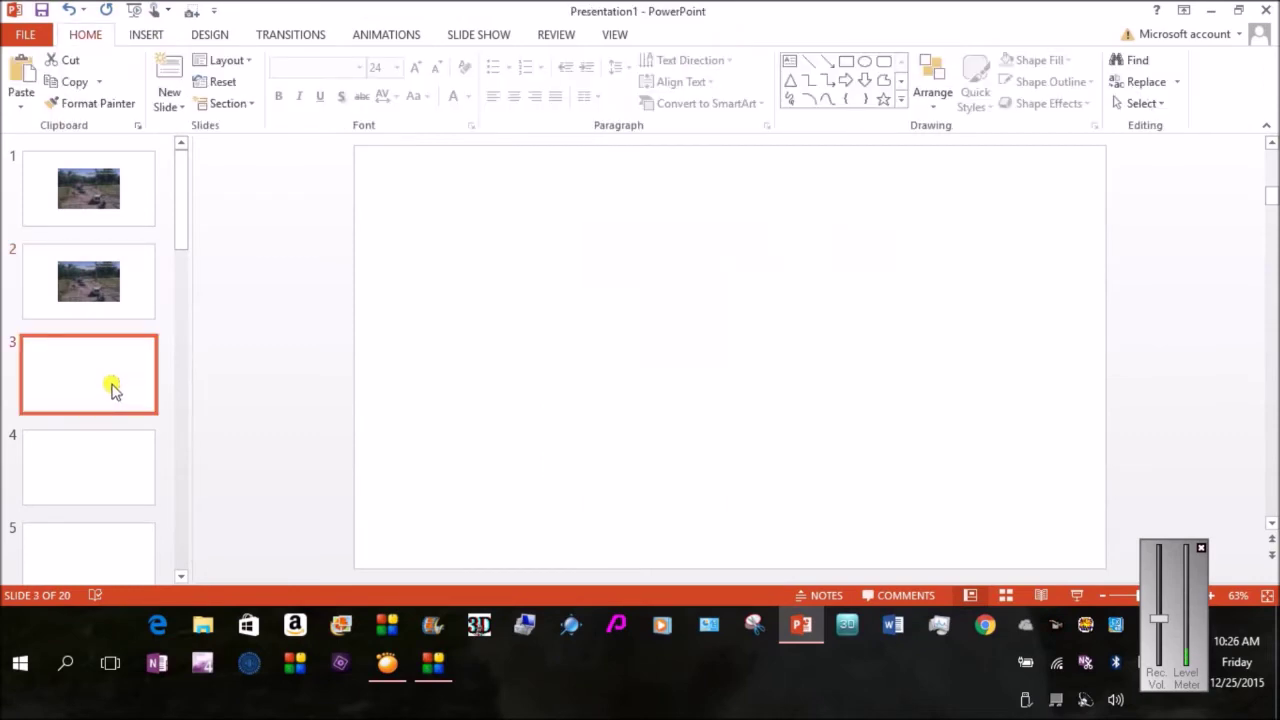
click(386, 664)
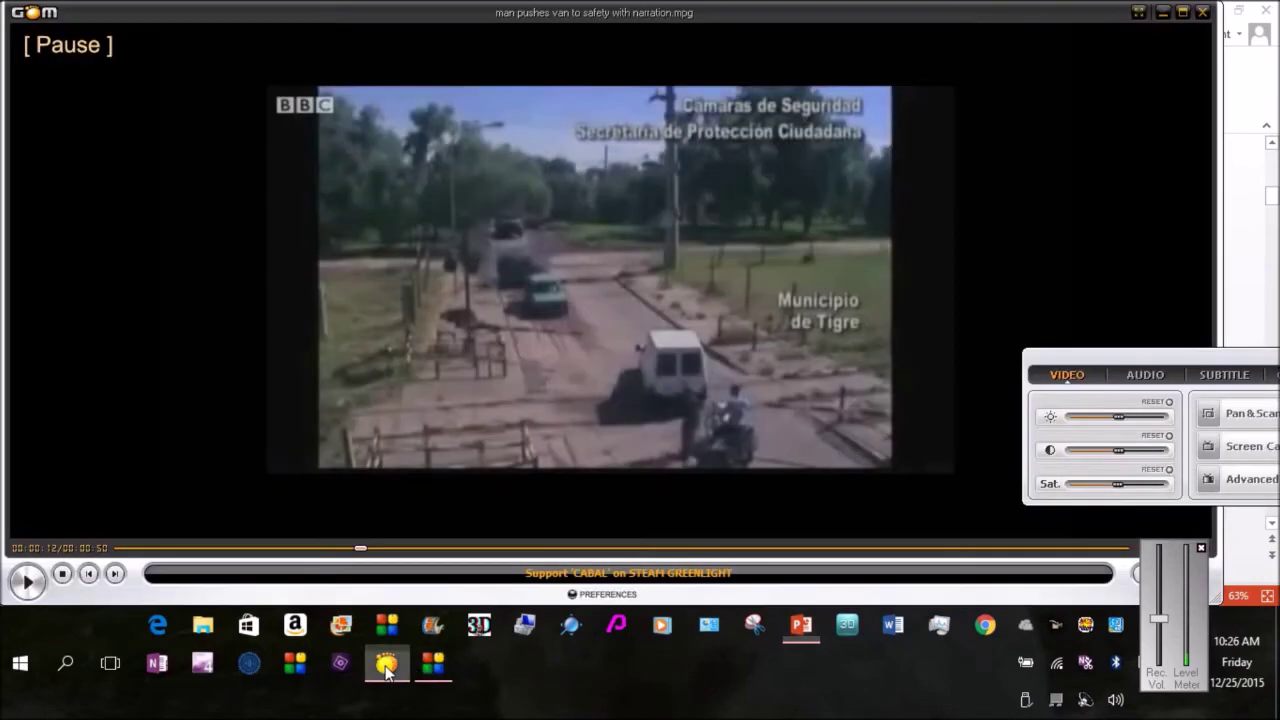
click(27, 582)
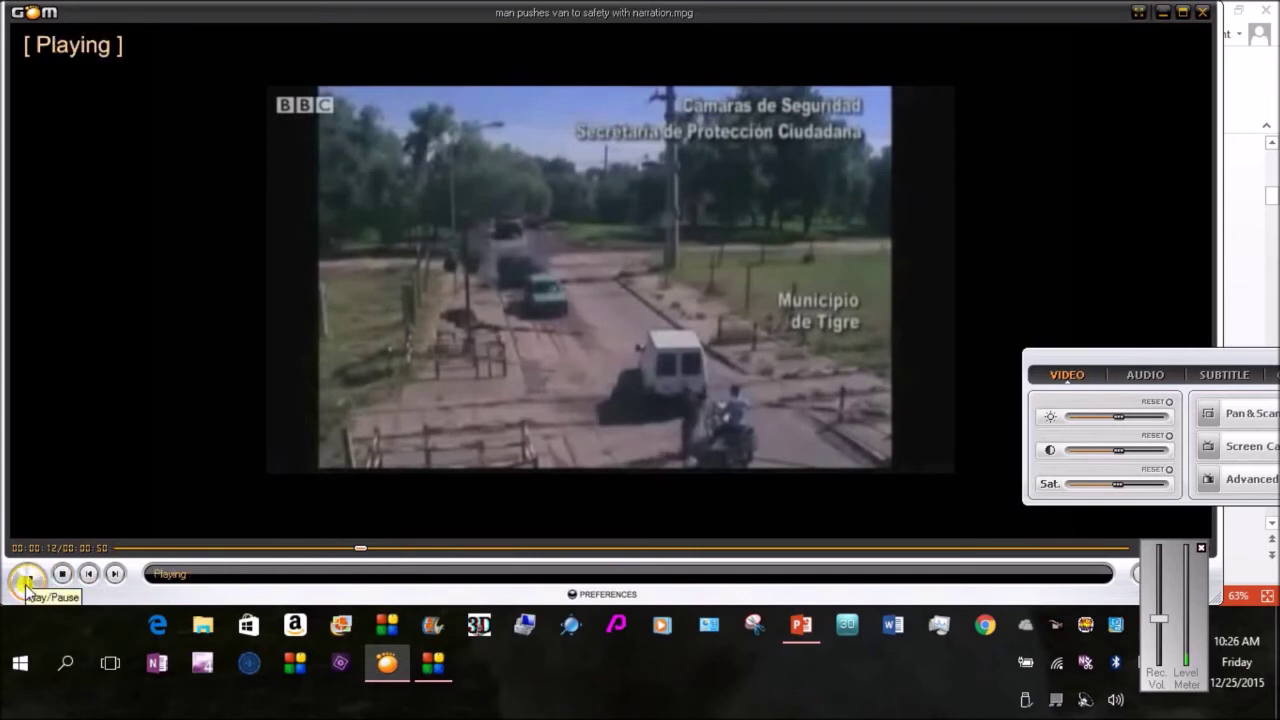
click(27, 582)
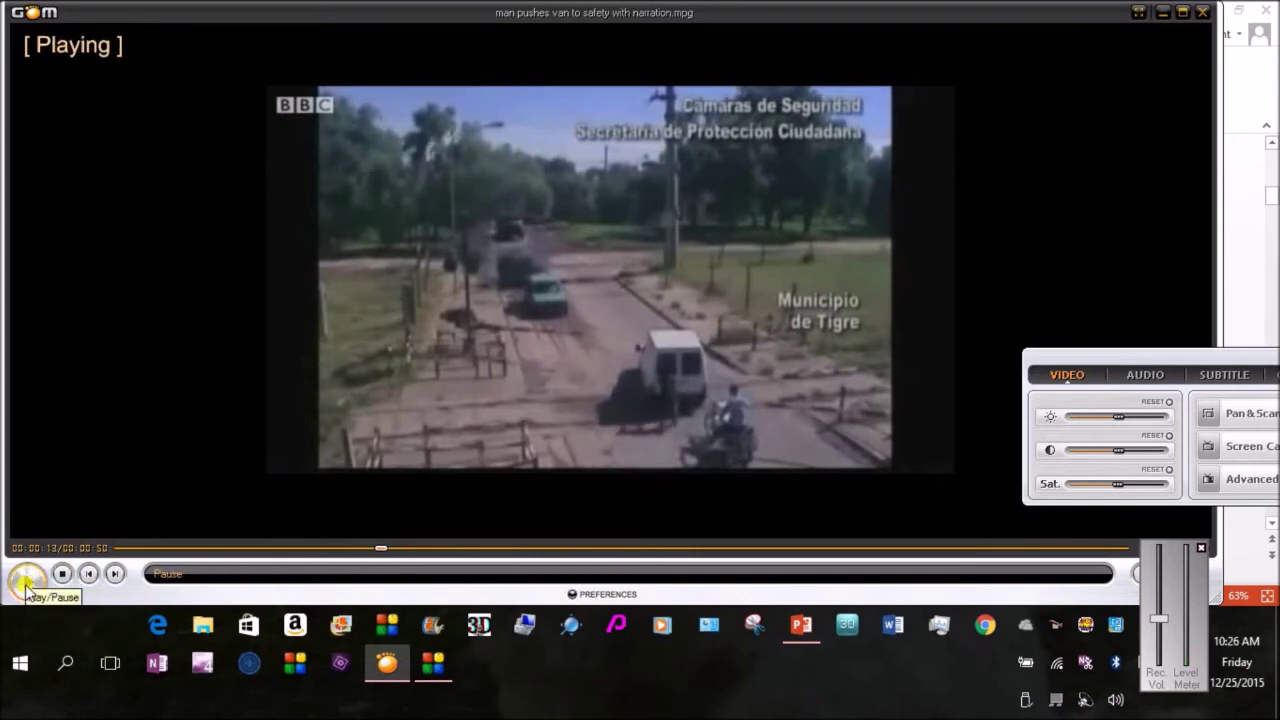
click(800, 625)
- Screen-clip the 00:00:13 video frame onto slide 3, then move to blank slide 4
click(145, 36)
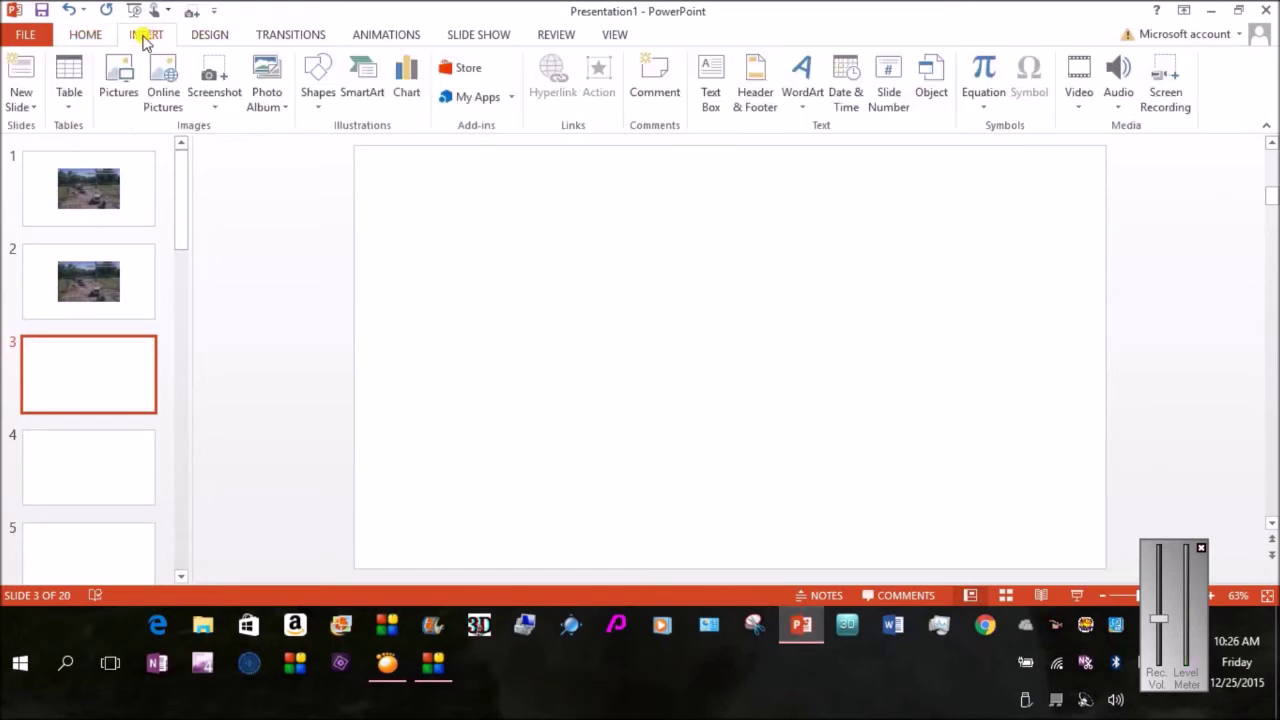
click(216, 110)
click(236, 249)
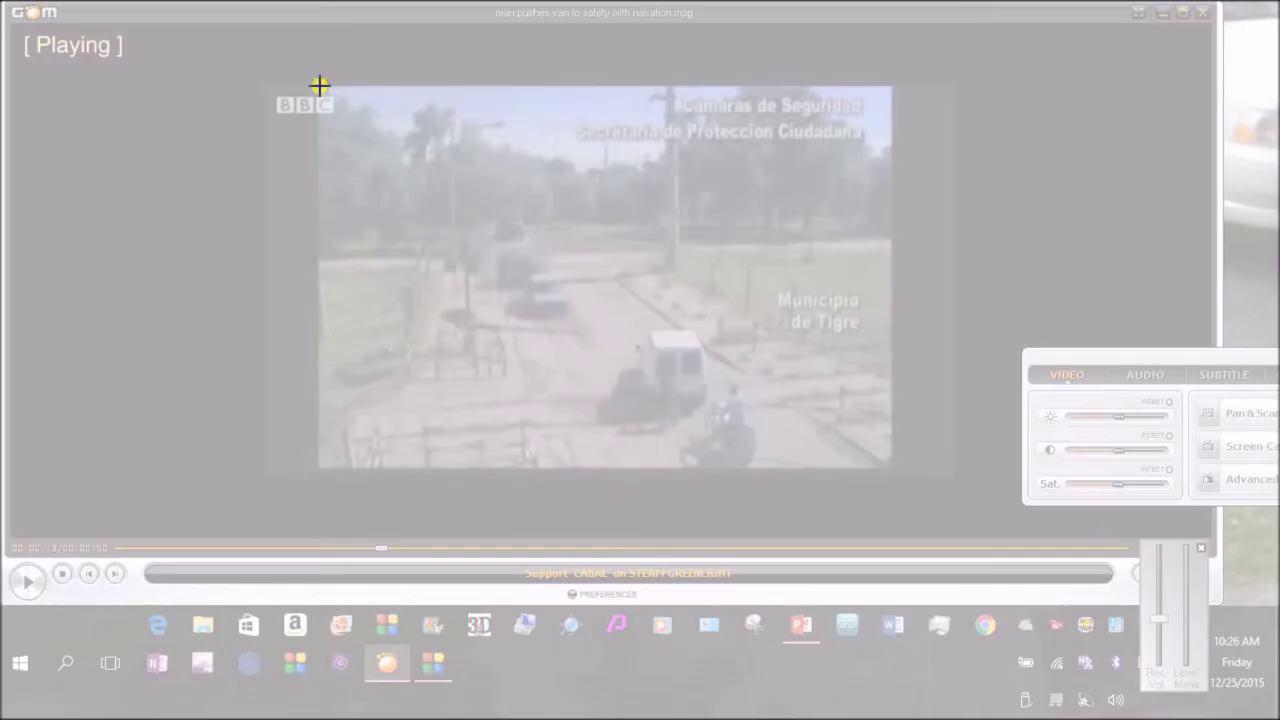
drag(319, 86, 891, 470)
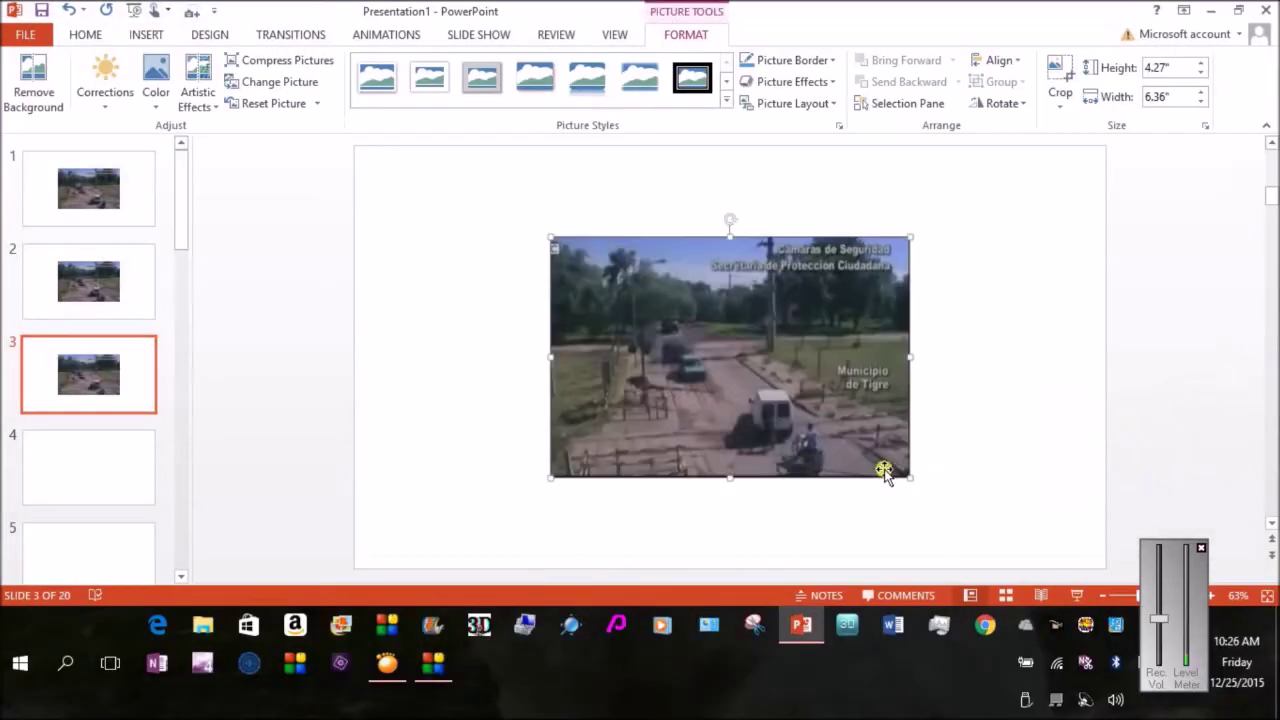
click(109, 479)
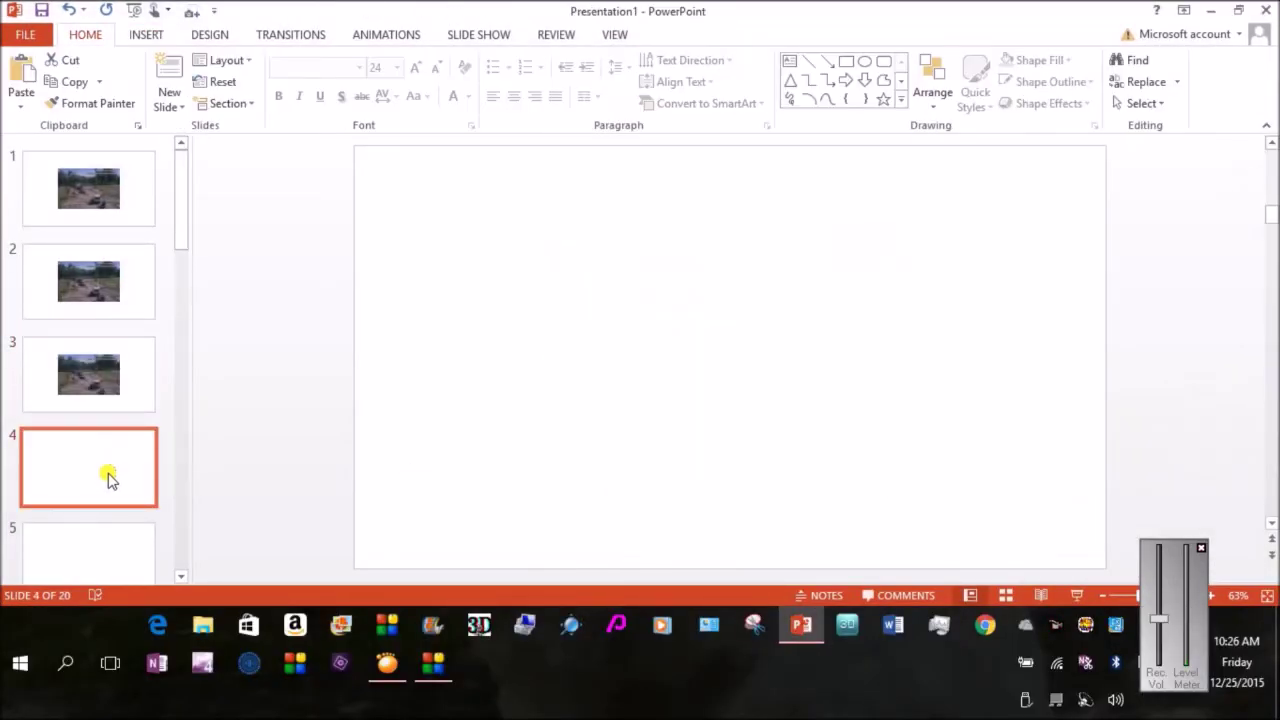
- Advance the van video to 00:15 in GOM Player, pause it, and return to PowerPoint
click(392, 668)
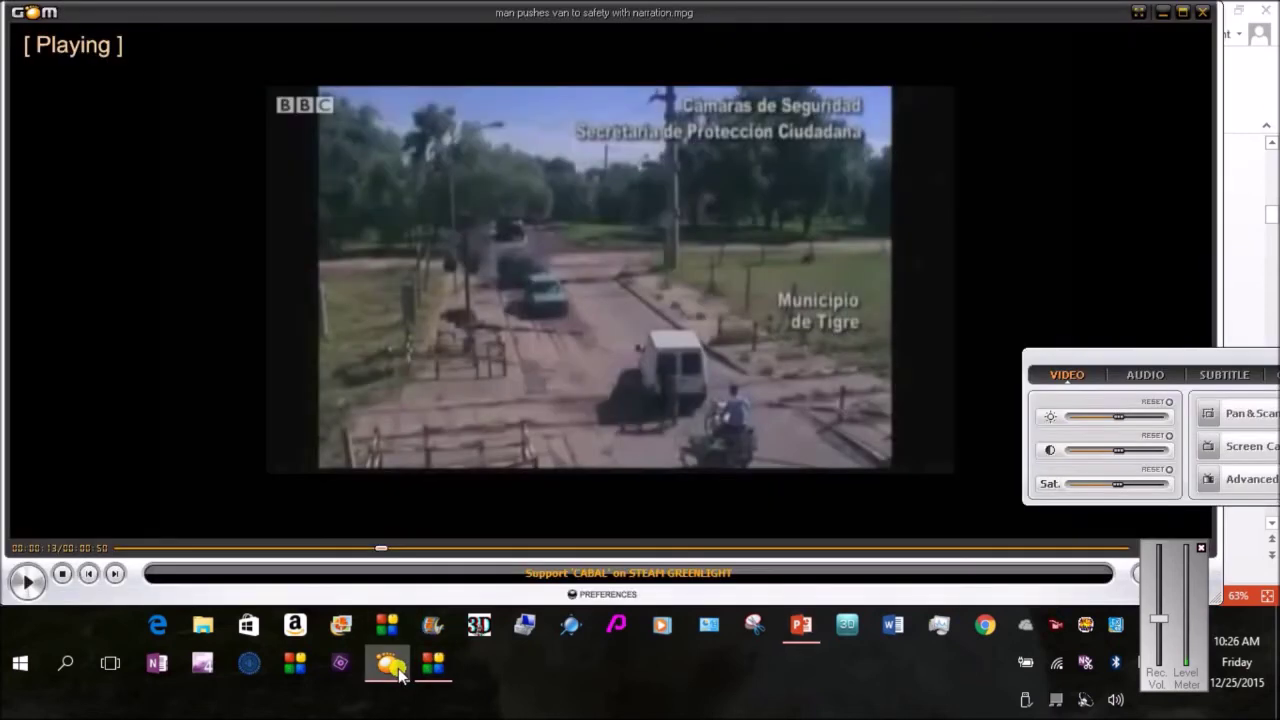
click(27, 580)
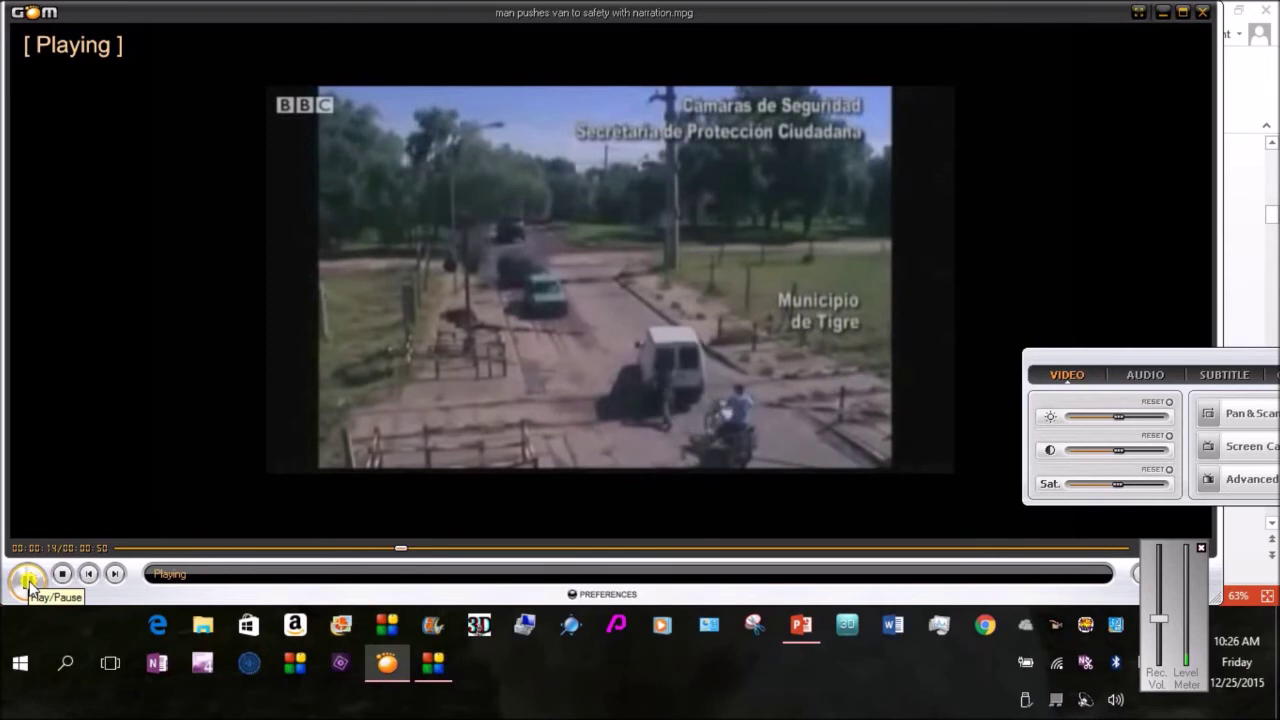
click(27, 580)
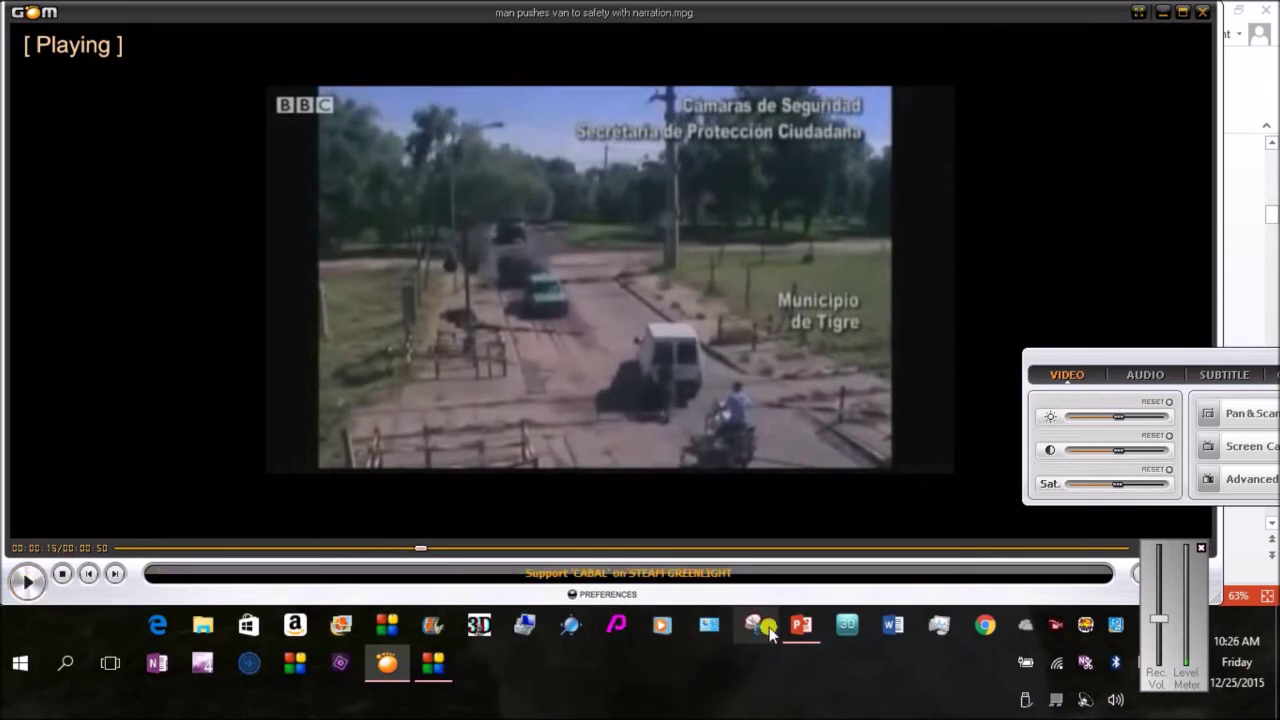
click(801, 625)
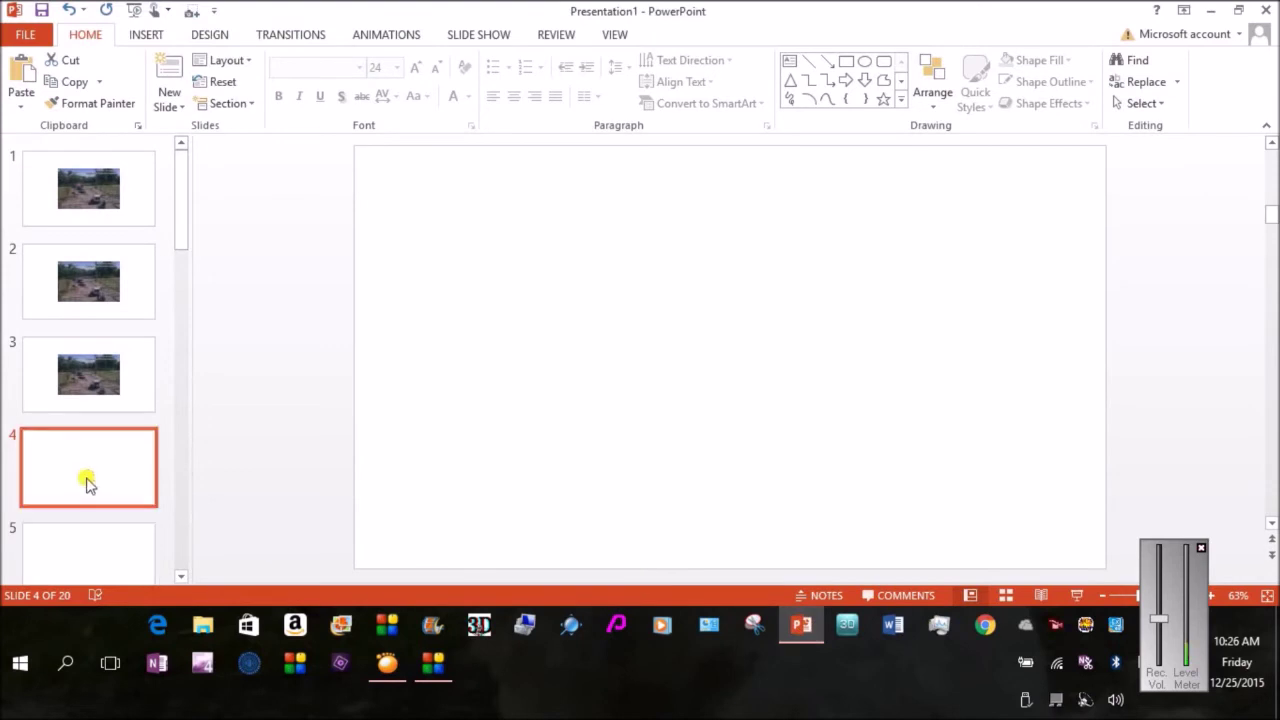
- Screen-clip the 00:00:15 video frame onto slide 4, then move to blank slide 5
click(147, 38)
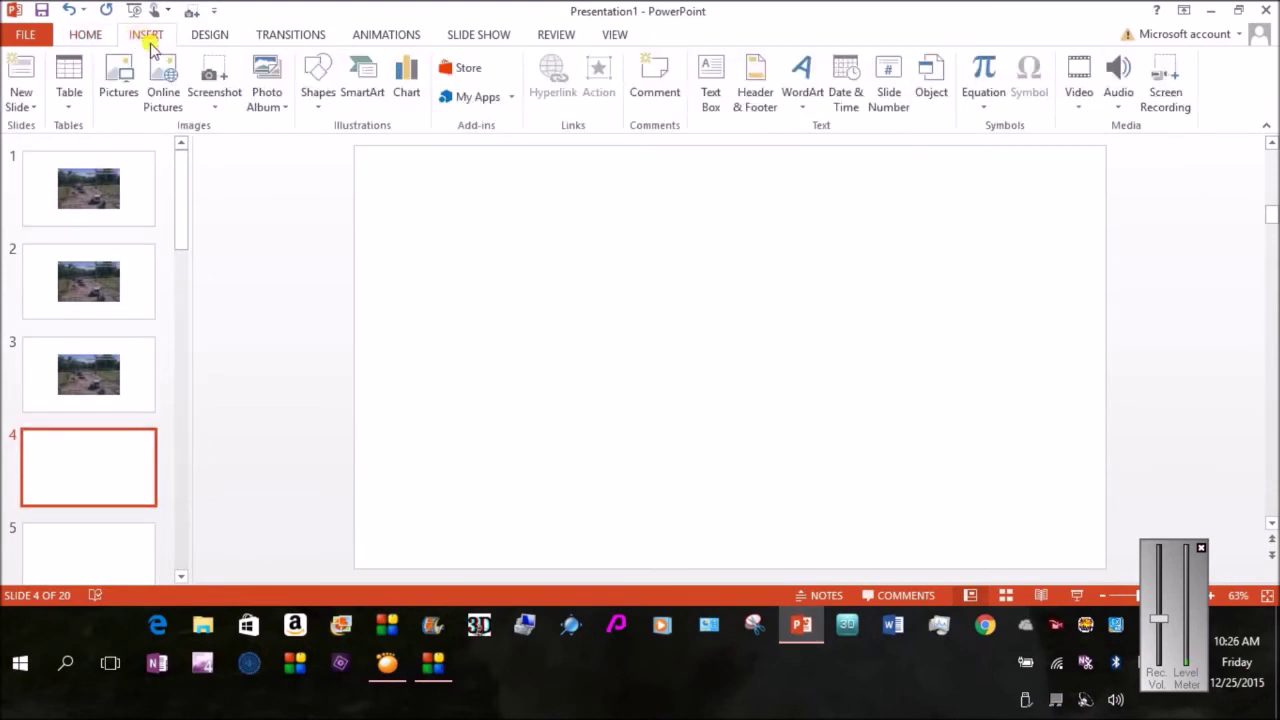
click(218, 112)
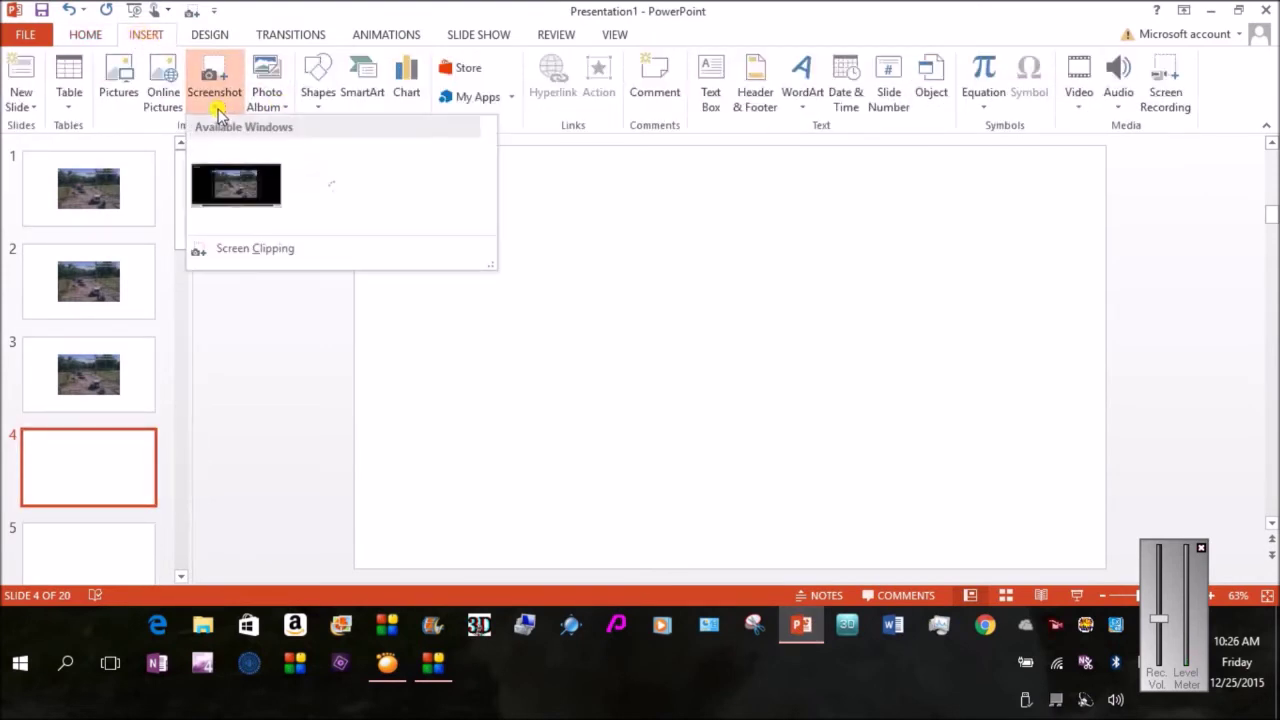
click(252, 249)
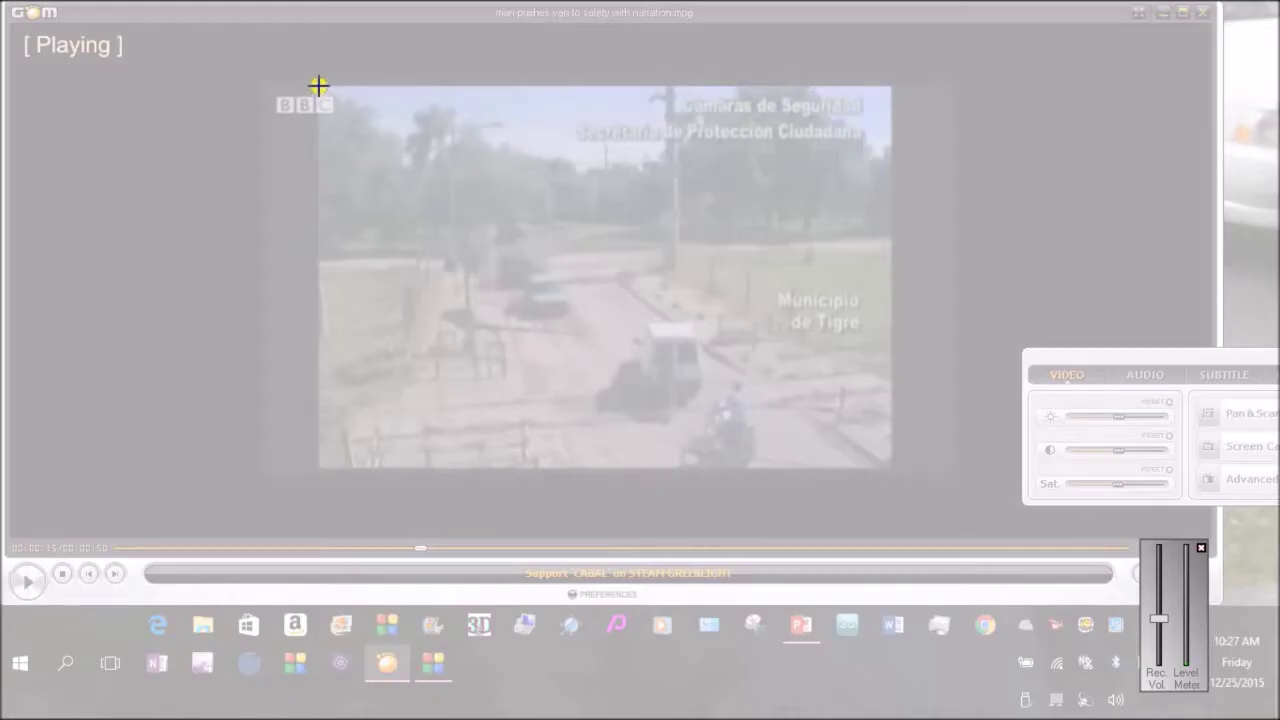
drag(318, 86, 894, 469)
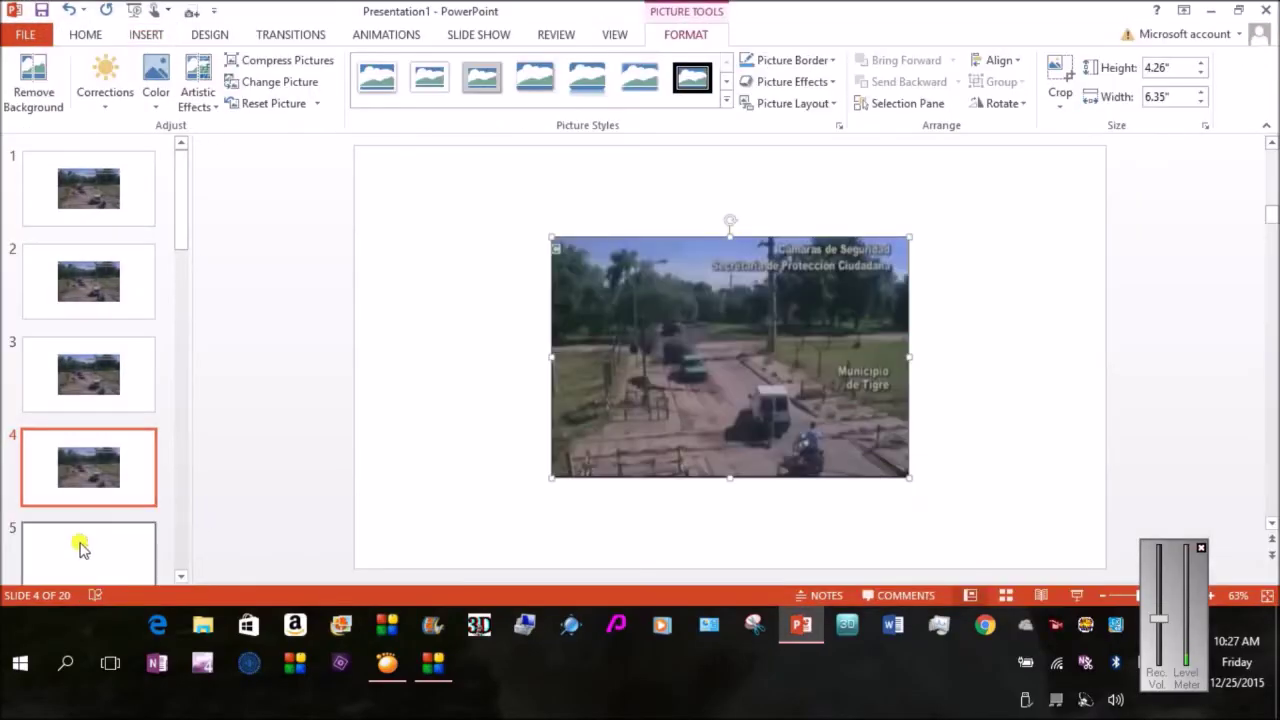
click(87, 545)
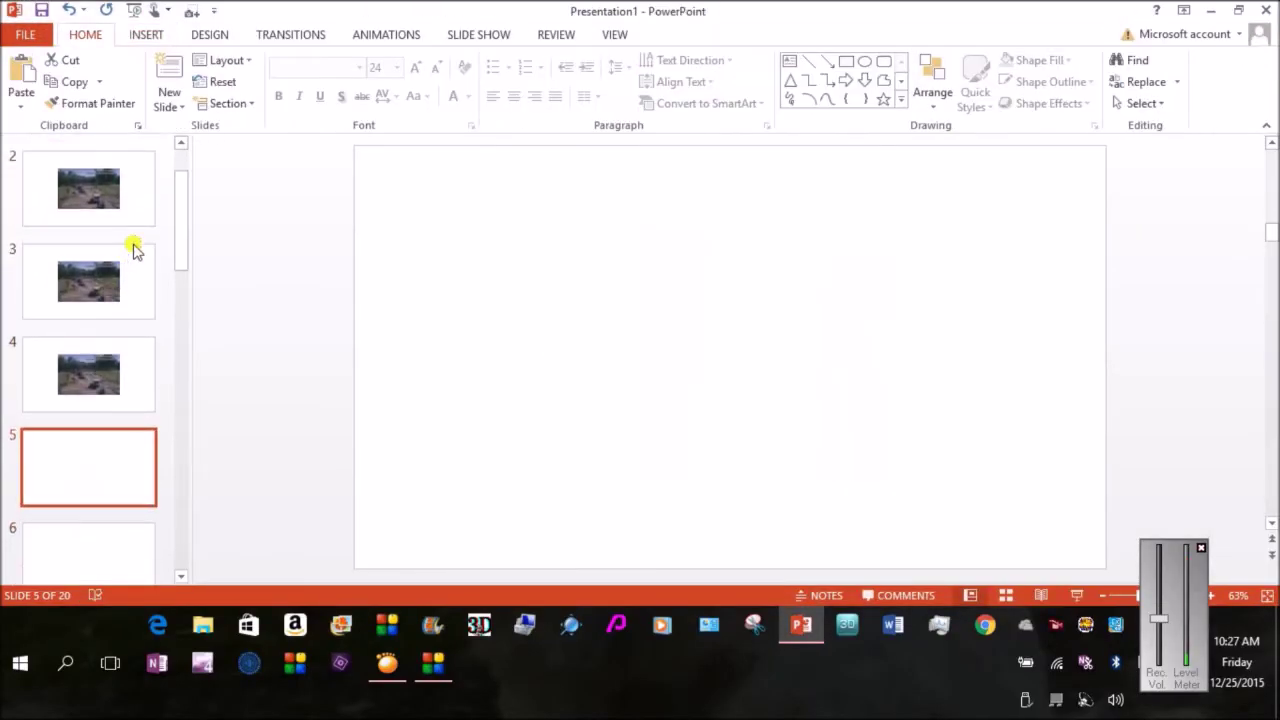
- Play the van video in GOM Player, pause it at 00:00:16, and return to PowerPoint
click(387, 664)
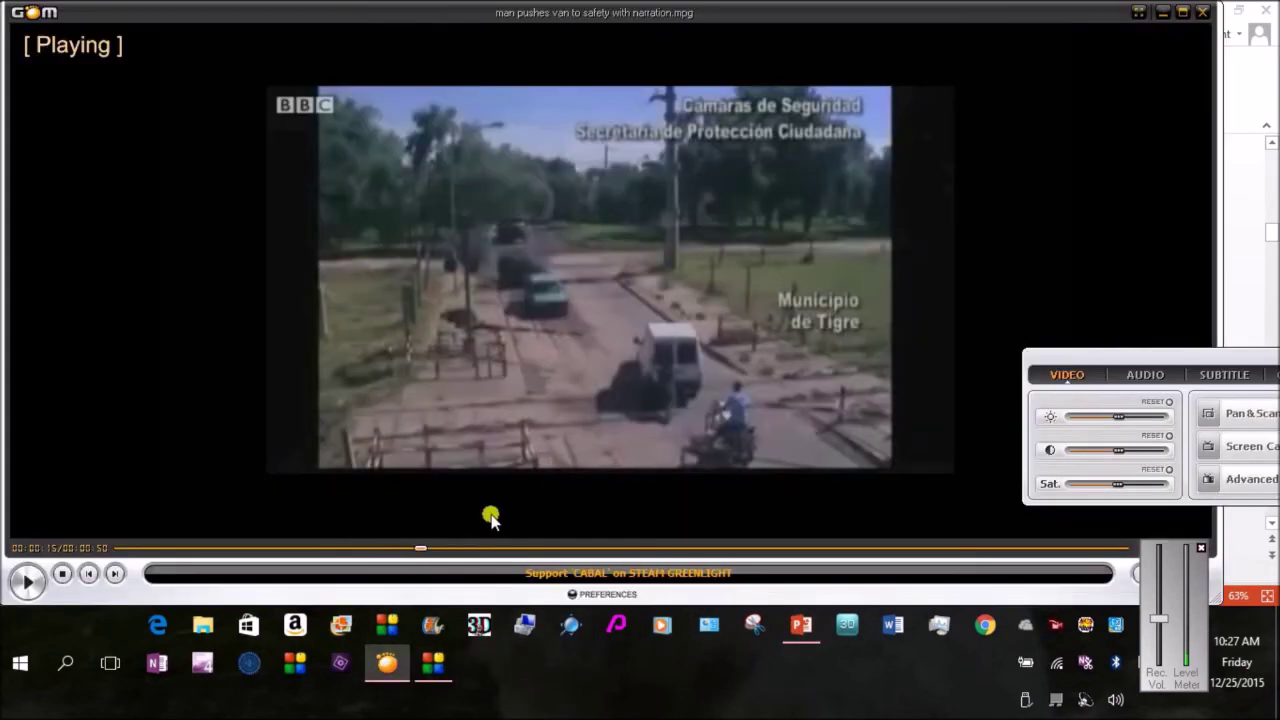
click(25, 580)
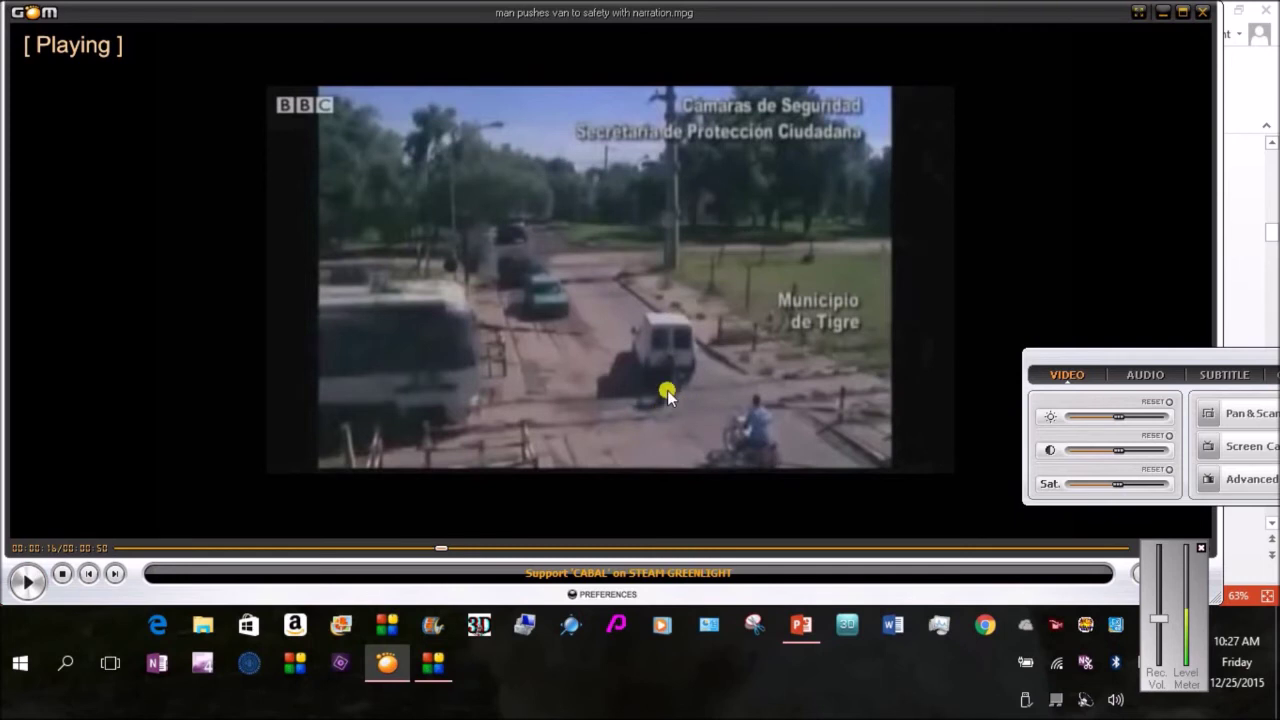
click(802, 626)
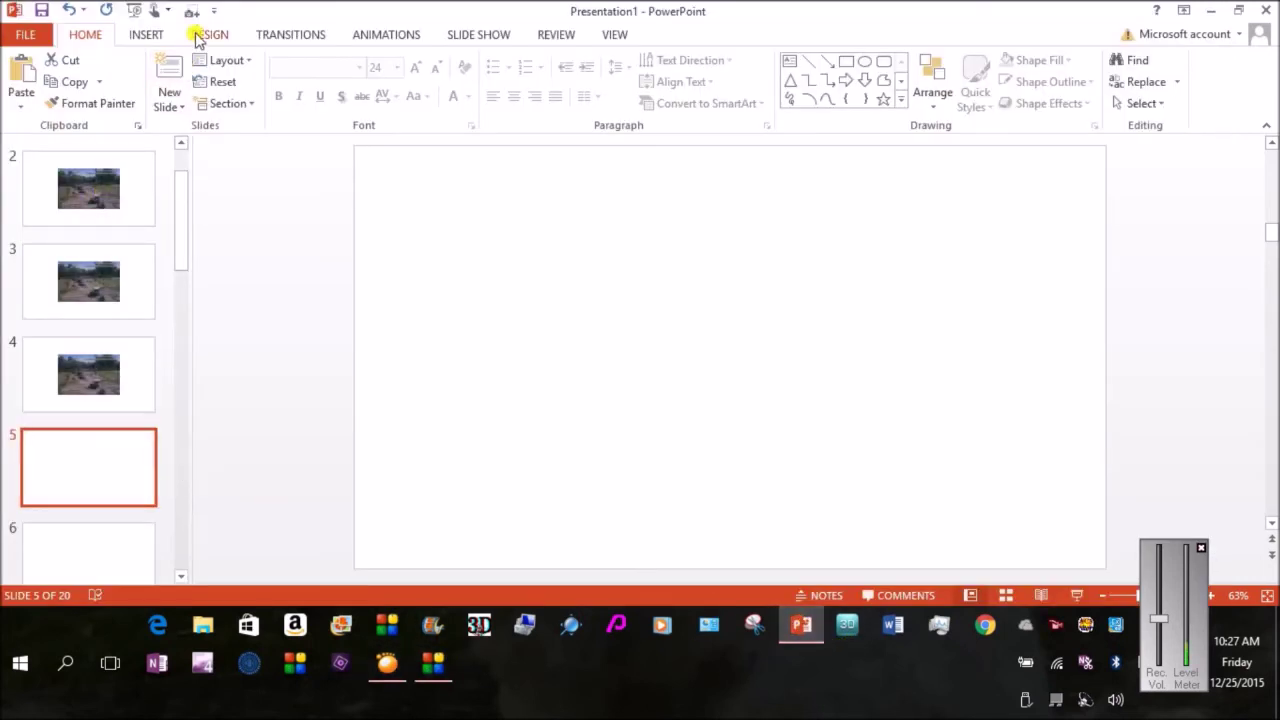
- Screen-clip the paused 00:00:16 van frame onto slide 5, then move to blank slide 6
click(148, 35)
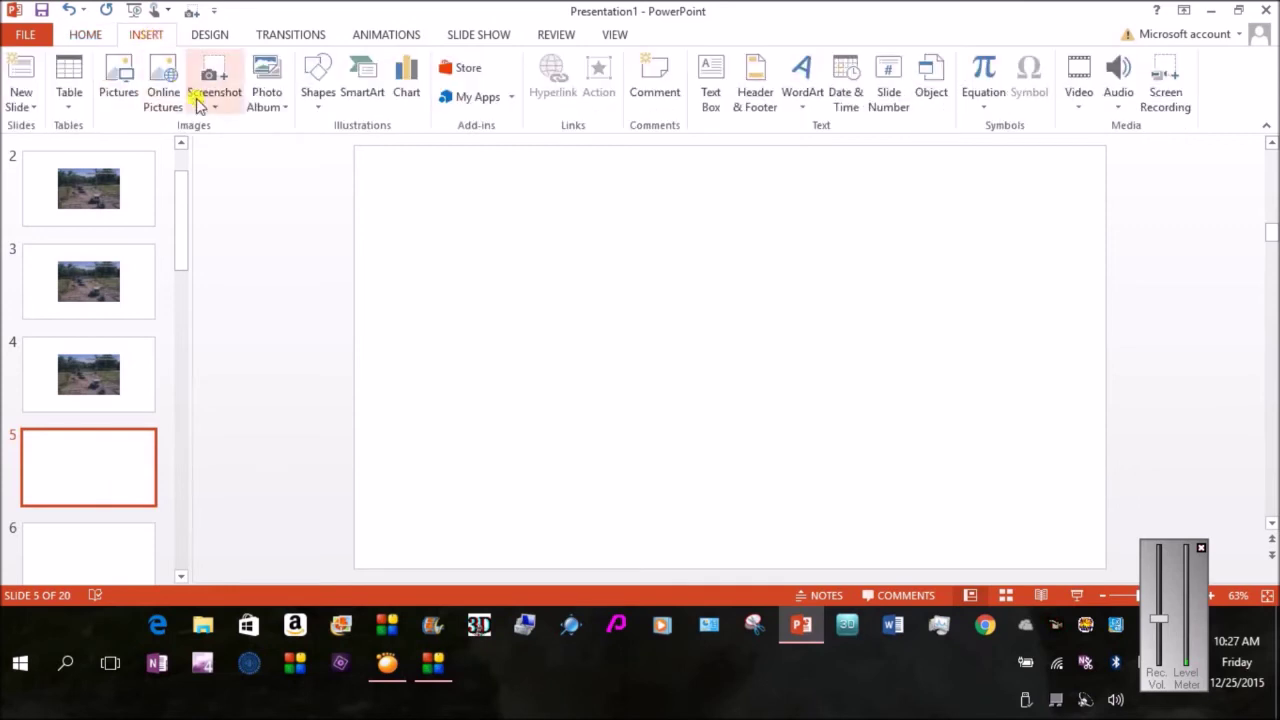
click(222, 113)
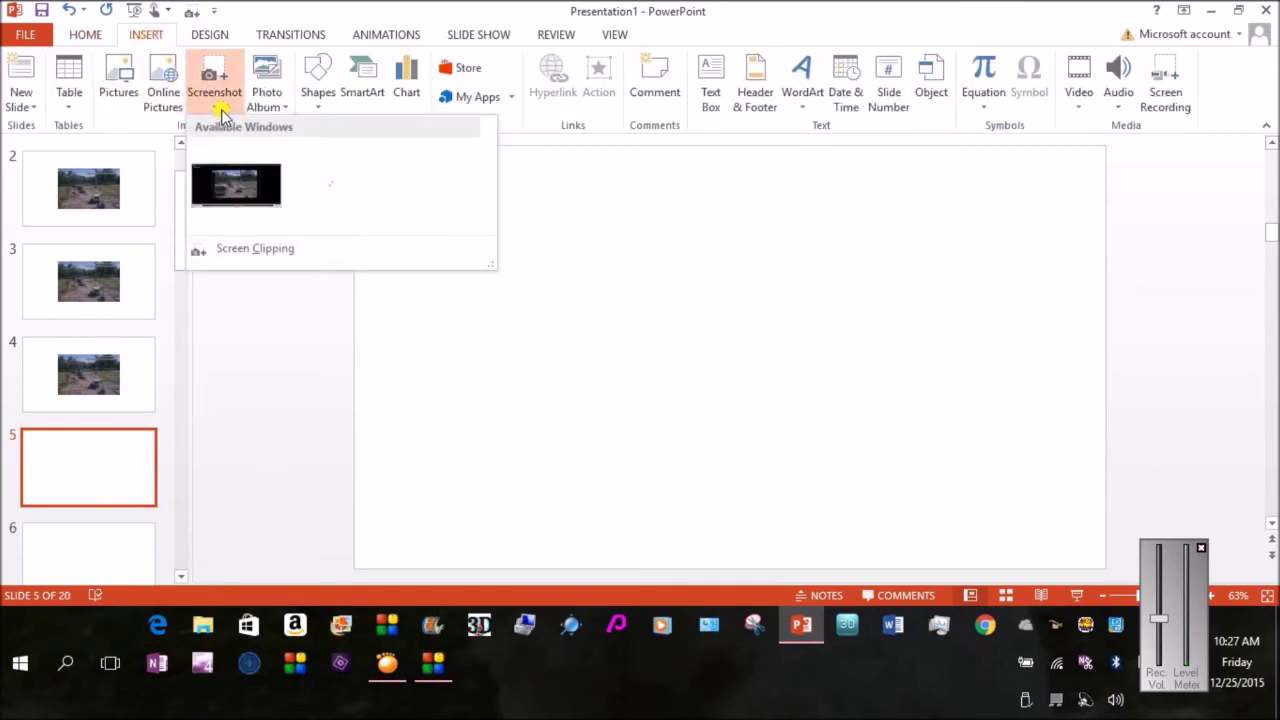
click(266, 252)
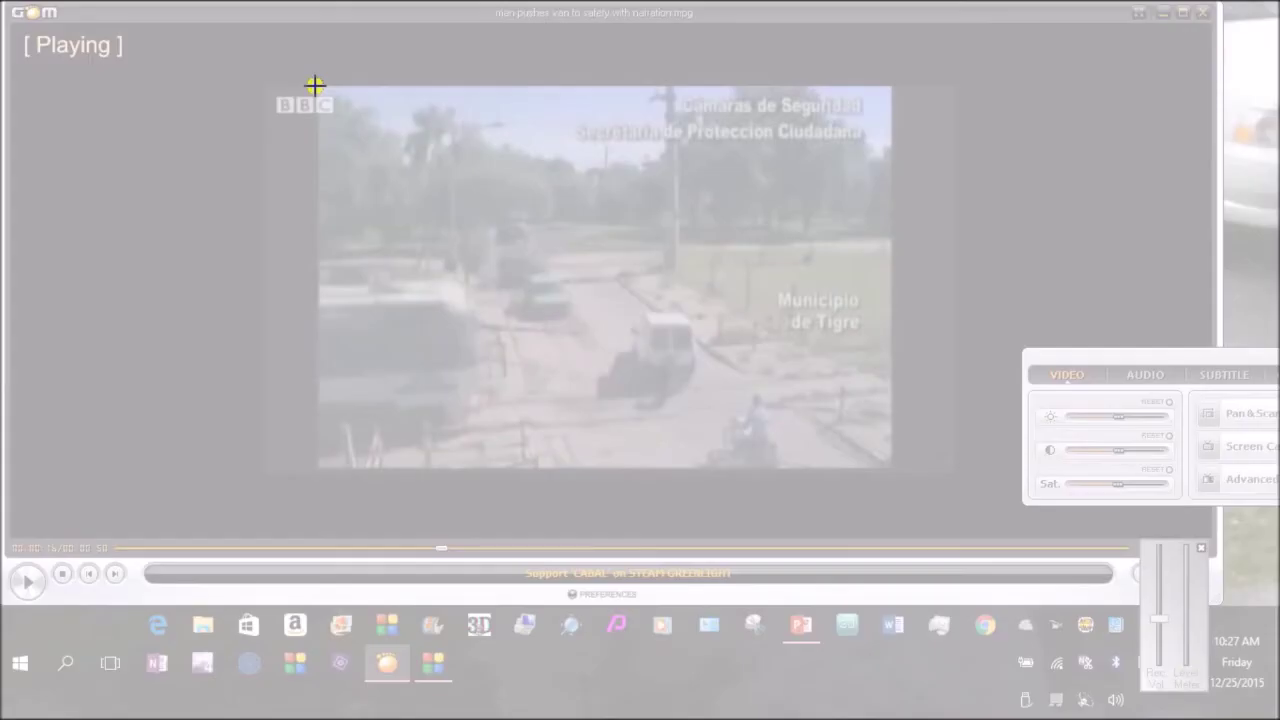
drag(316, 87, 885, 466)
click(79, 568)
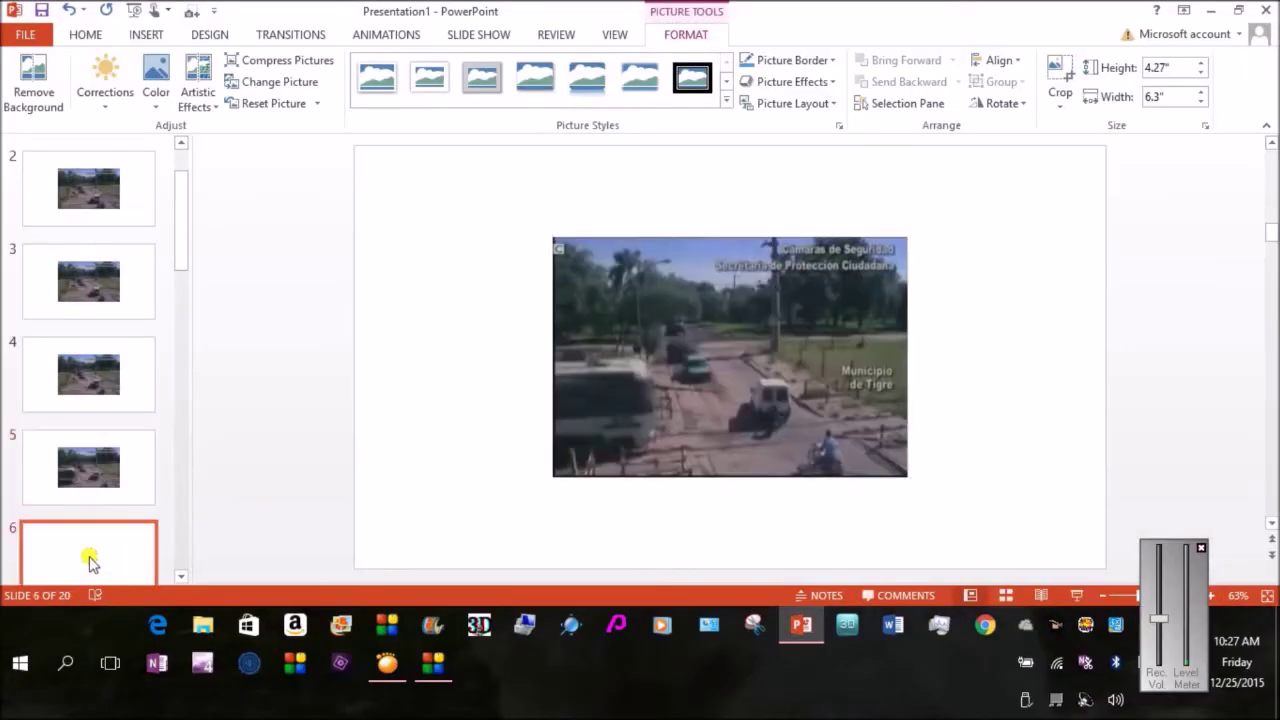
- Seek the GOM van video to 00:00:17 as the train nears, pause it, and return to PowerPoint
click(387, 665)
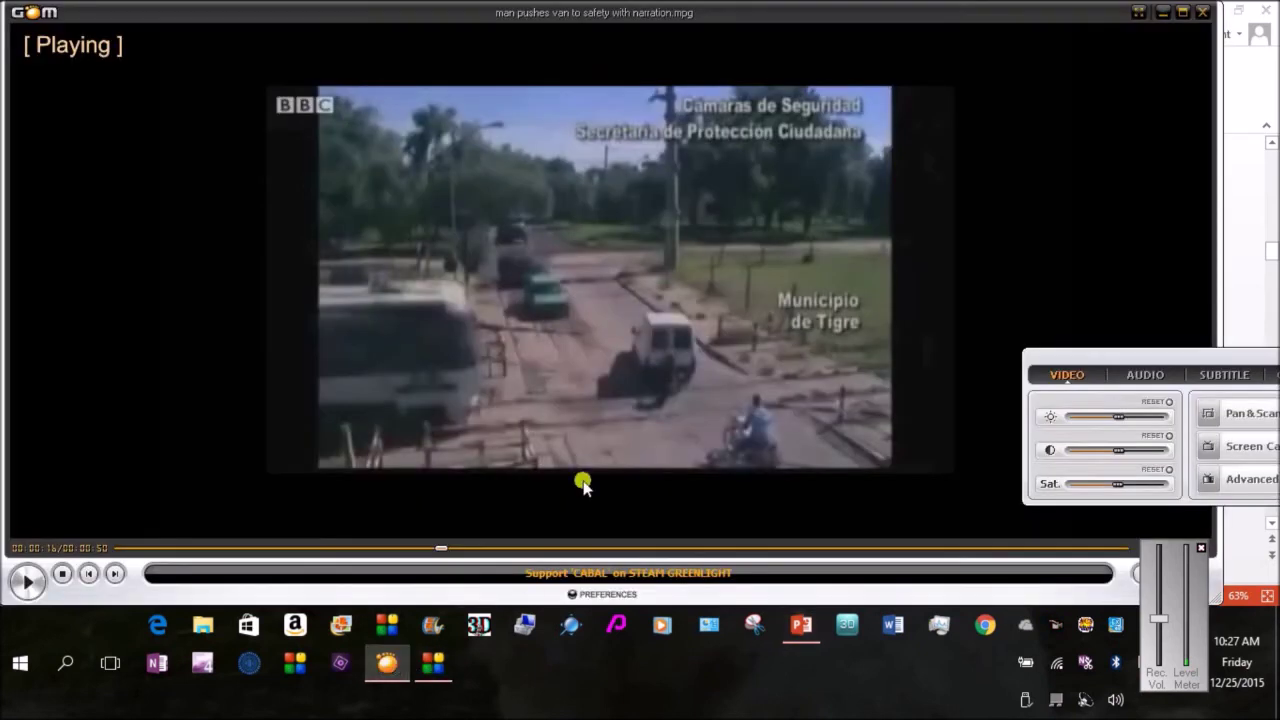
click(28, 580)
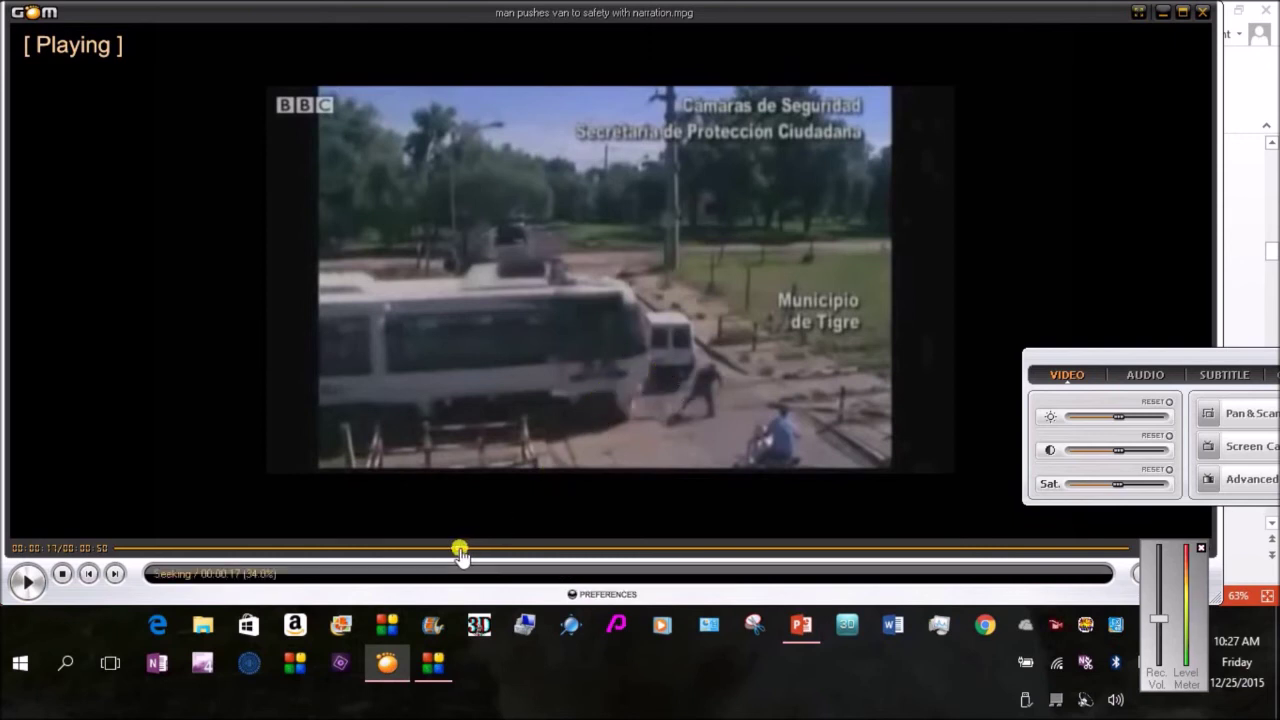
mouse_move(459, 552)
mouse_down()
mouse_move(441, 556)
mouse_move(468, 552)
mouse_up()
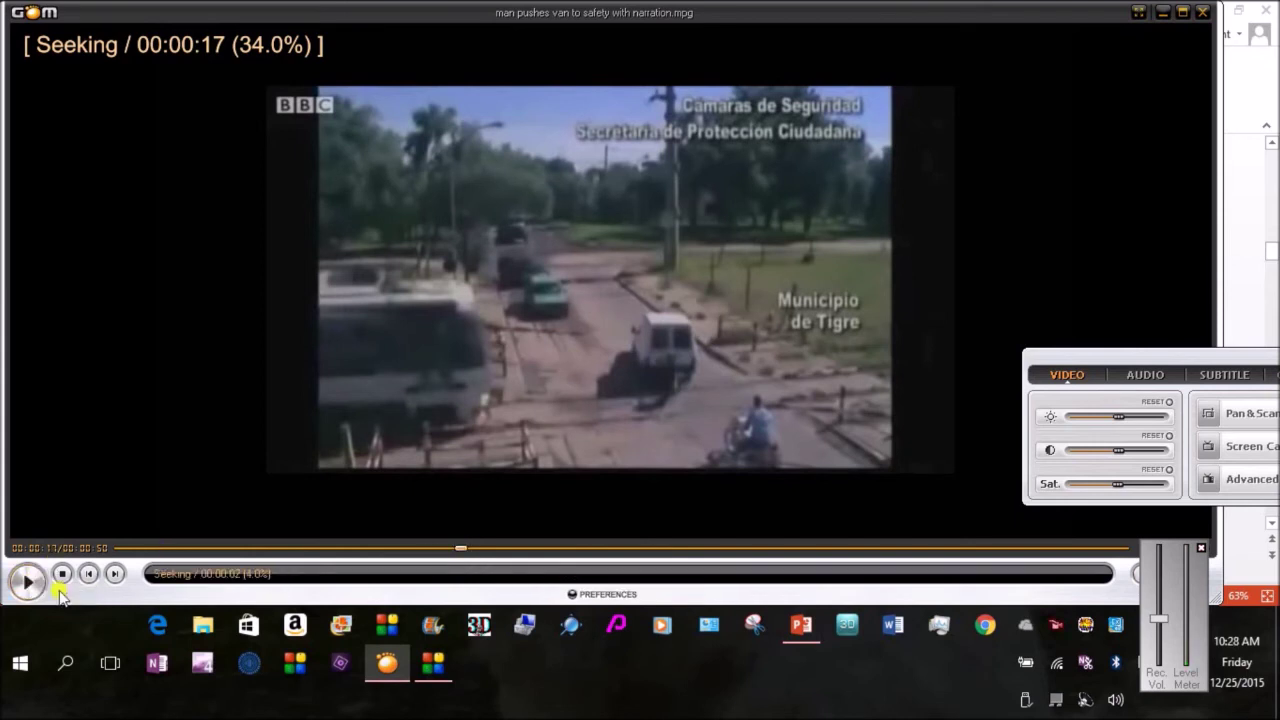
click(29, 582)
click(29, 583)
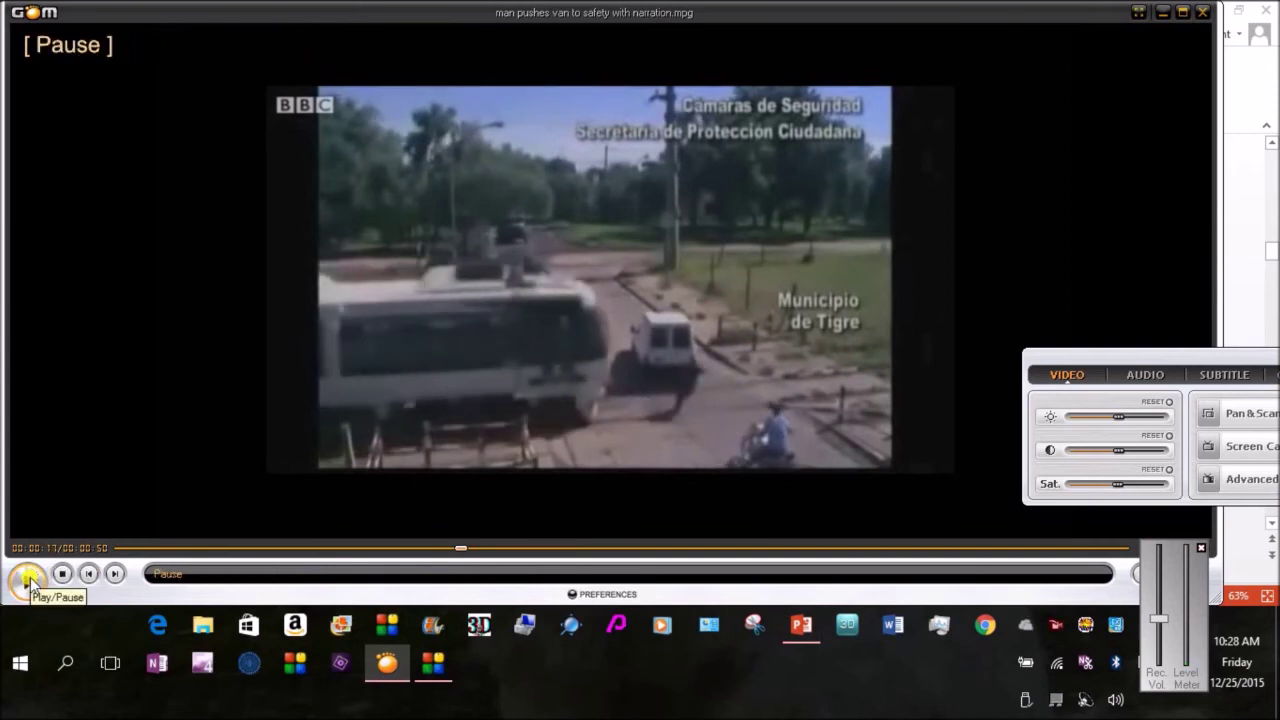
click(802, 626)
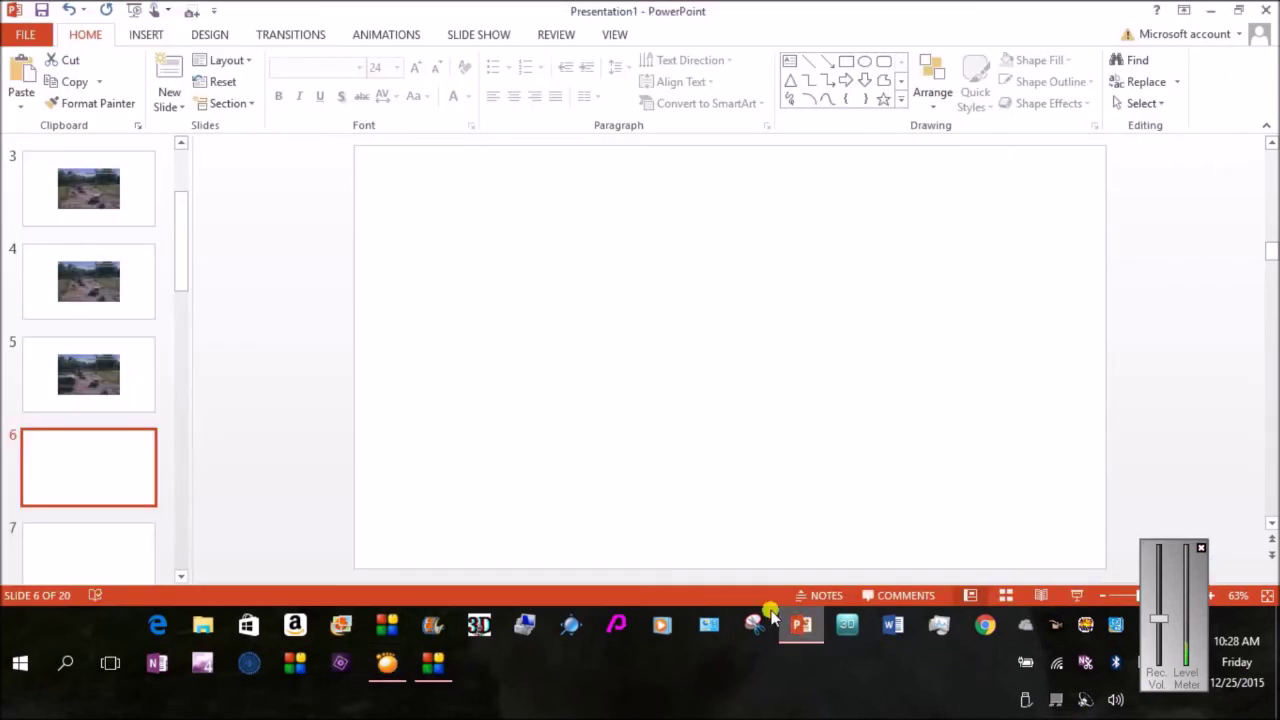
- Screen-clip the paused 00:00:17 video frame onto slide 6, then move to blank slide 7
click(145, 34)
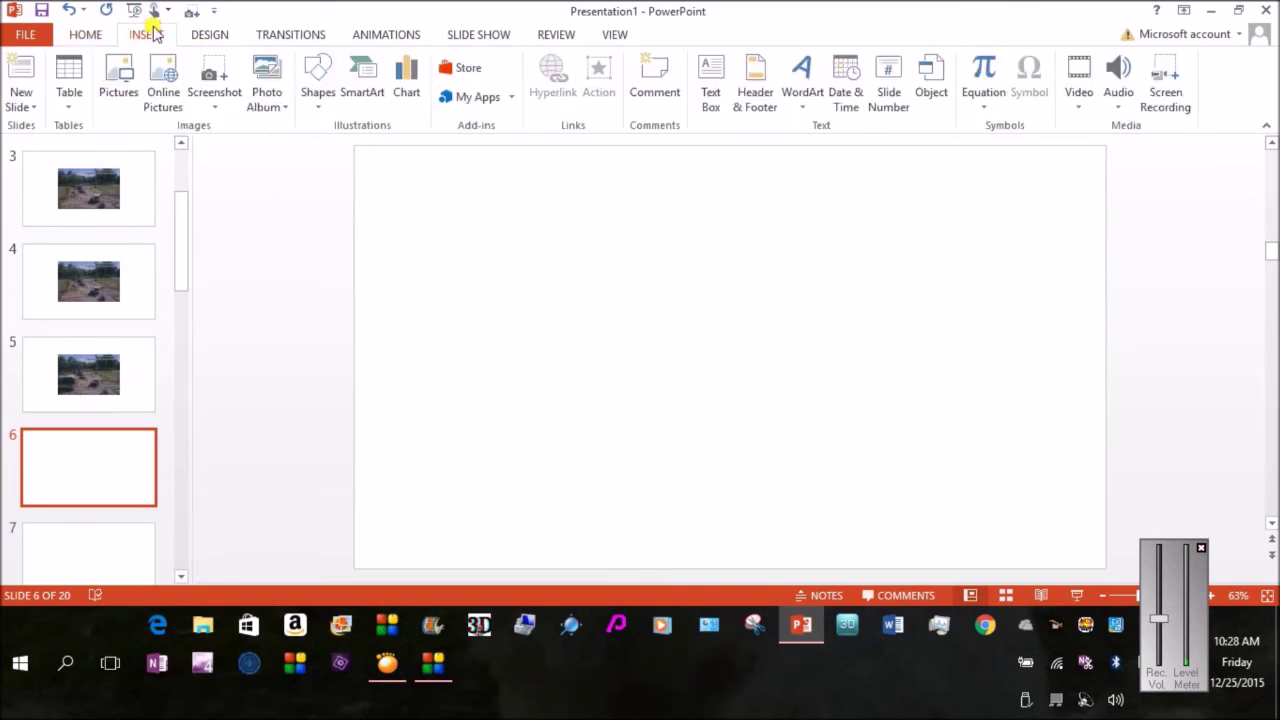
click(225, 108)
click(234, 250)
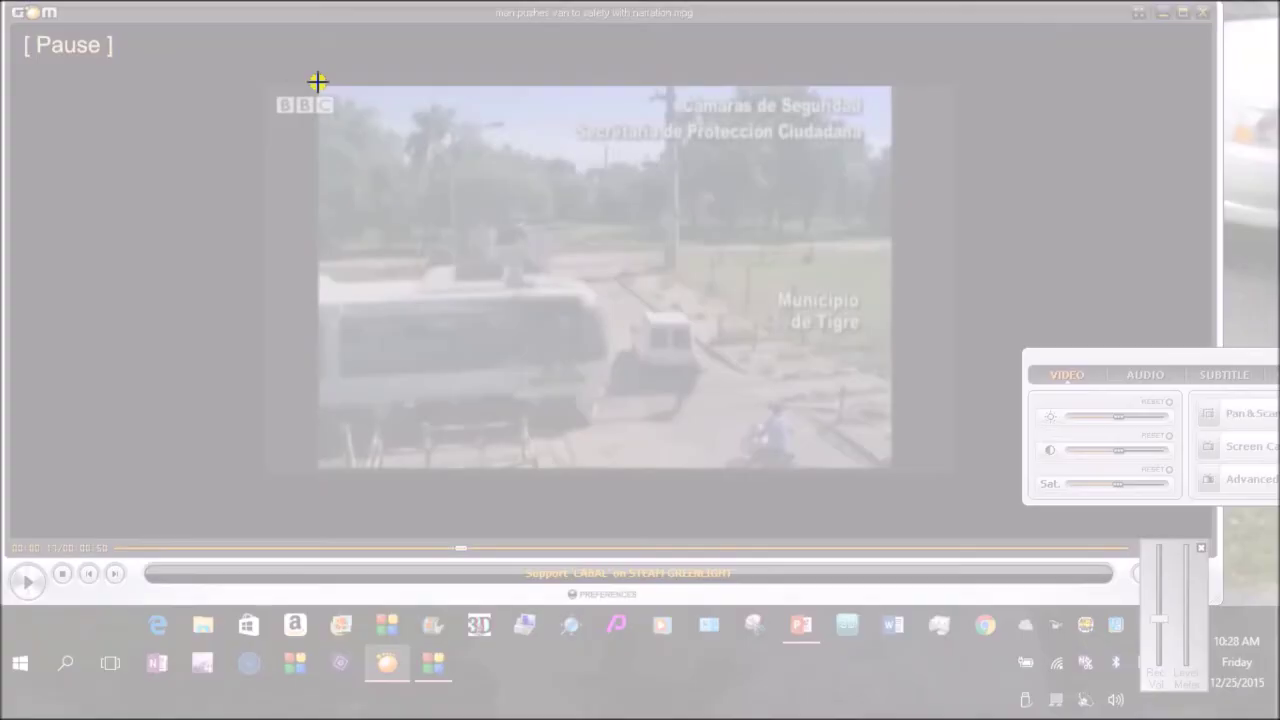
drag(318, 83, 890, 465)
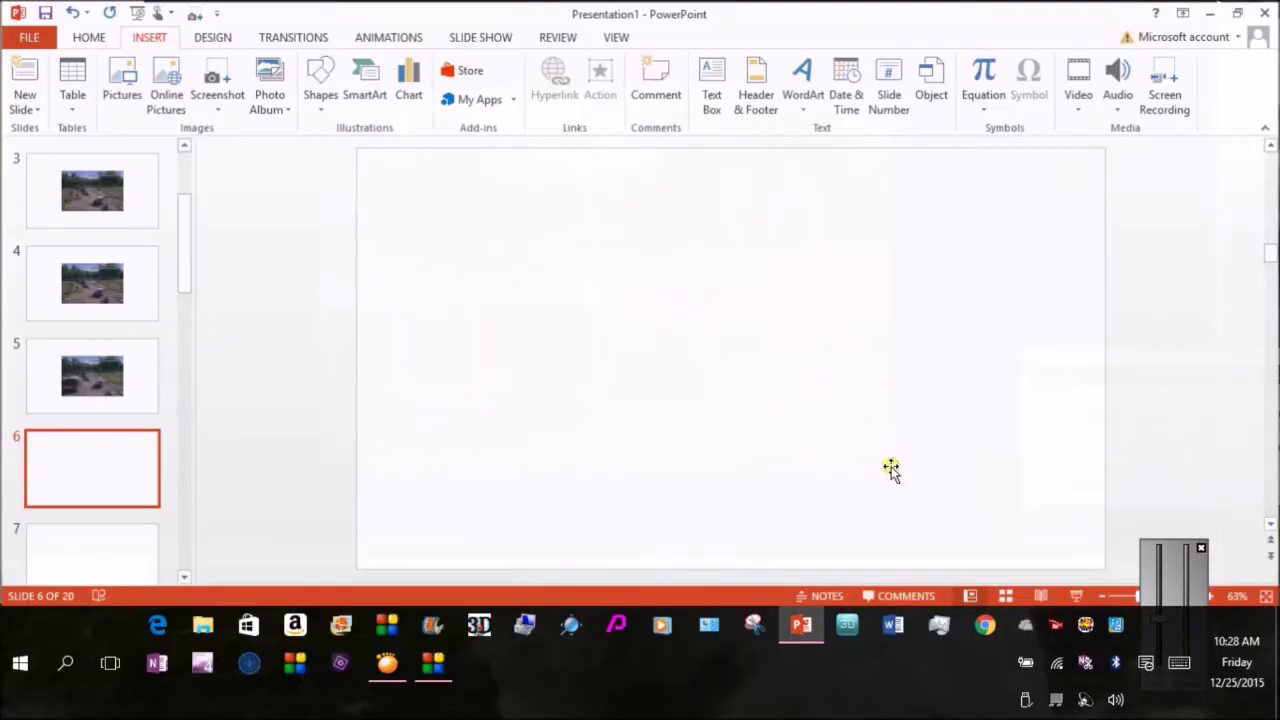
click(95, 558)
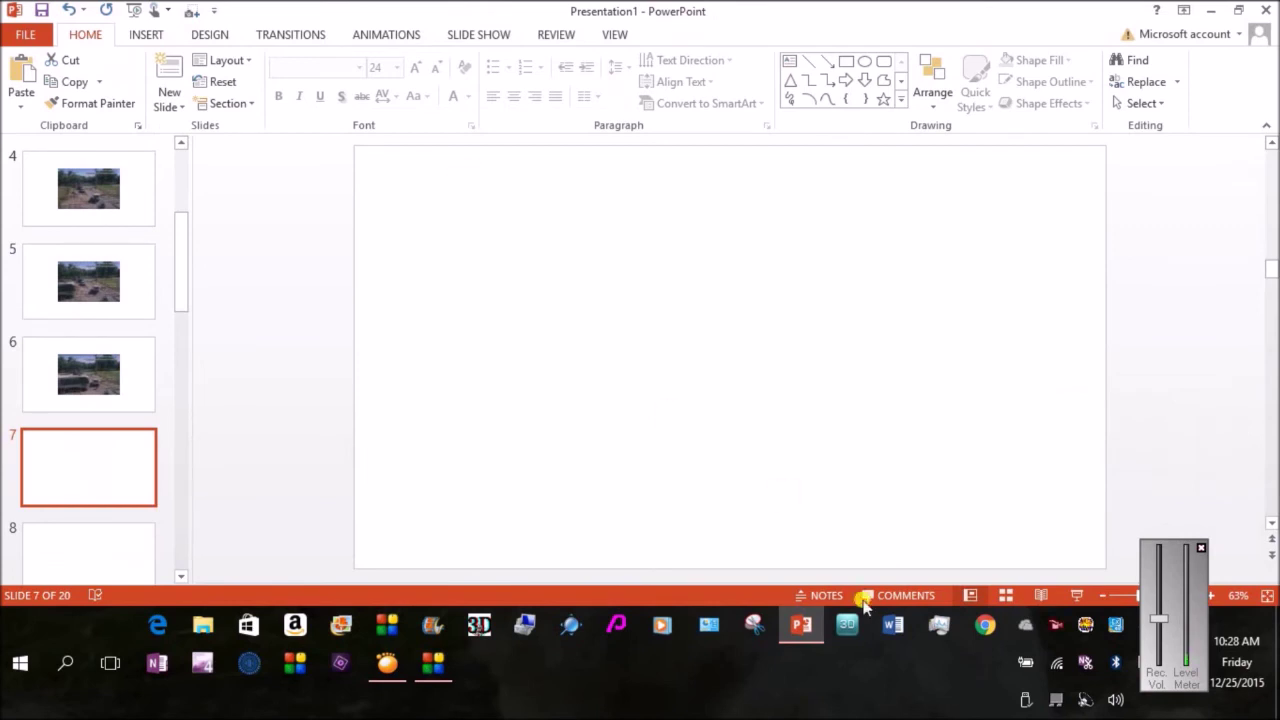
- Advance the GOM video to about 00:00:18 with the train passing, pause it, and return to PowerPoint
mouse_move(805, 630)
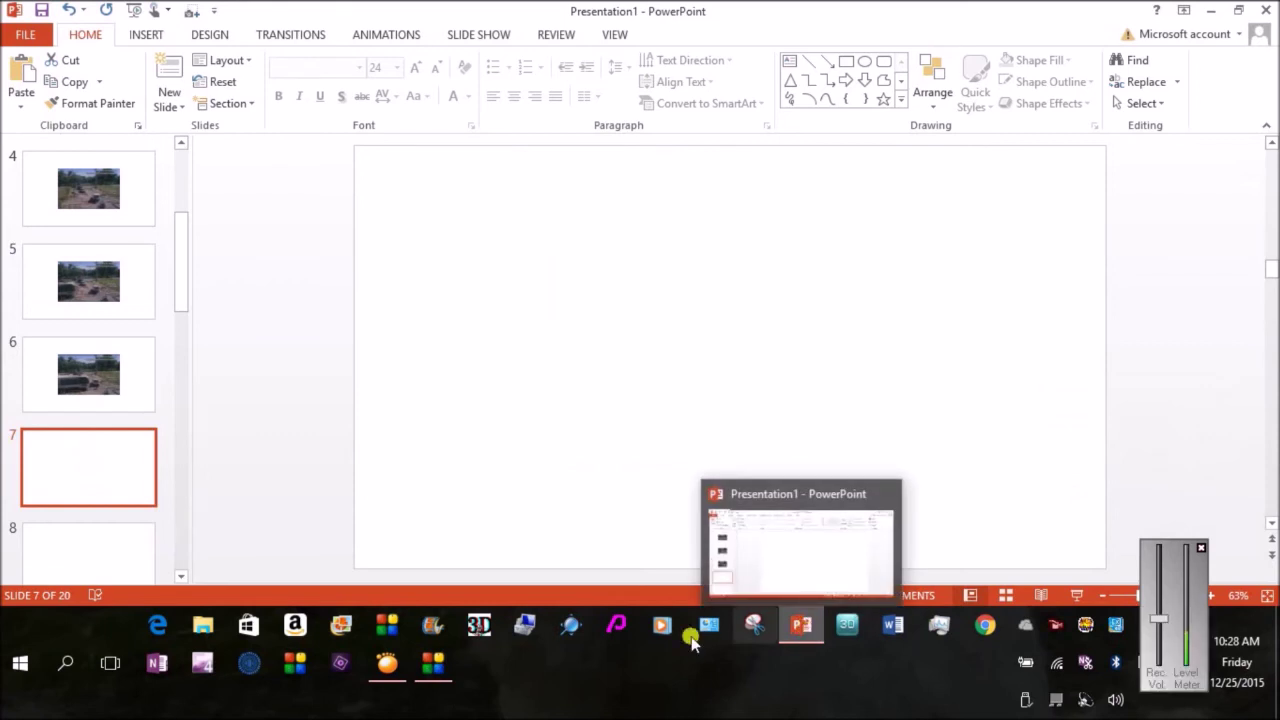
click(388, 668)
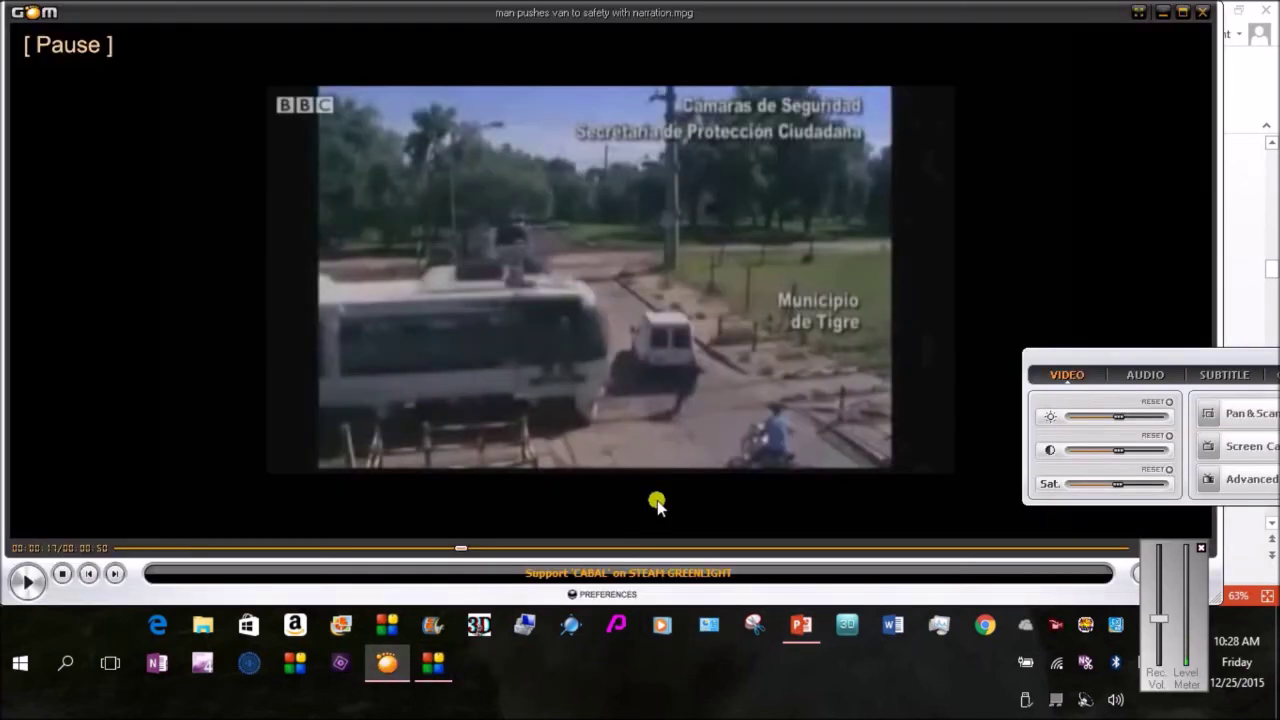
click(27, 581)
click(27, 581)
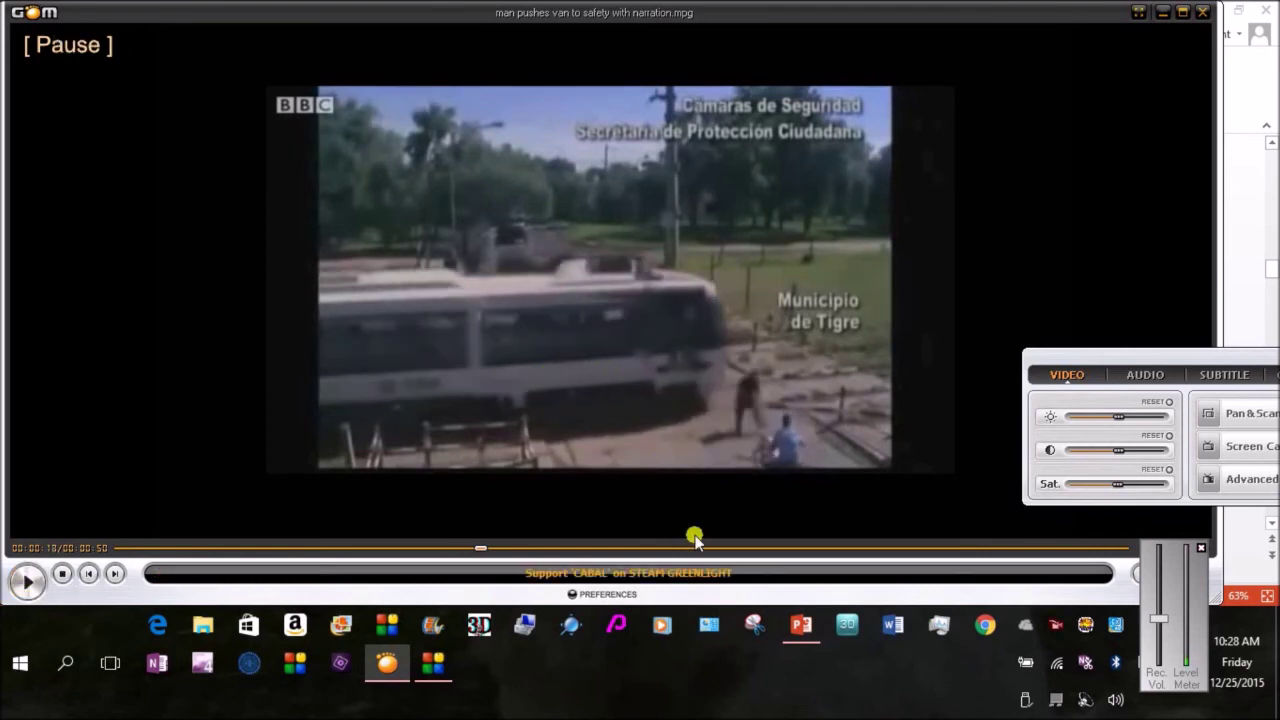
click(802, 626)
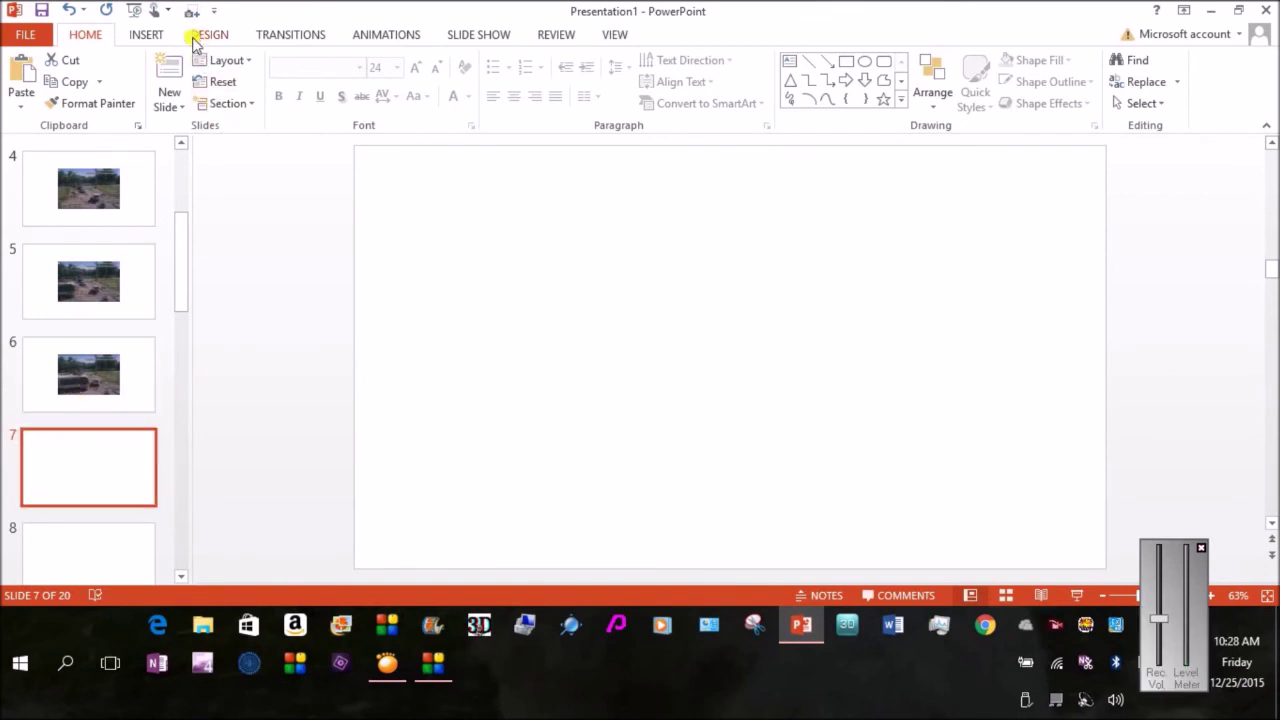
- Screen-clip the 00:00:18 frame of the passing train onto slide 7
click(146, 36)
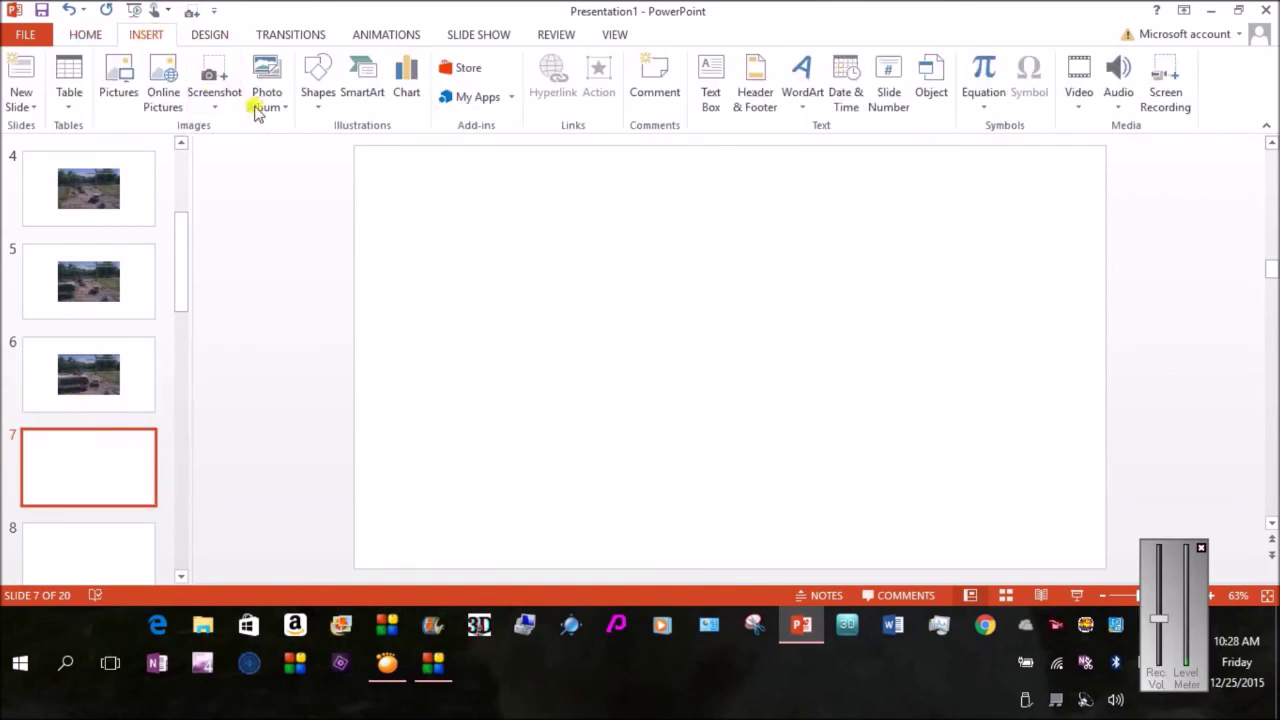
click(214, 110)
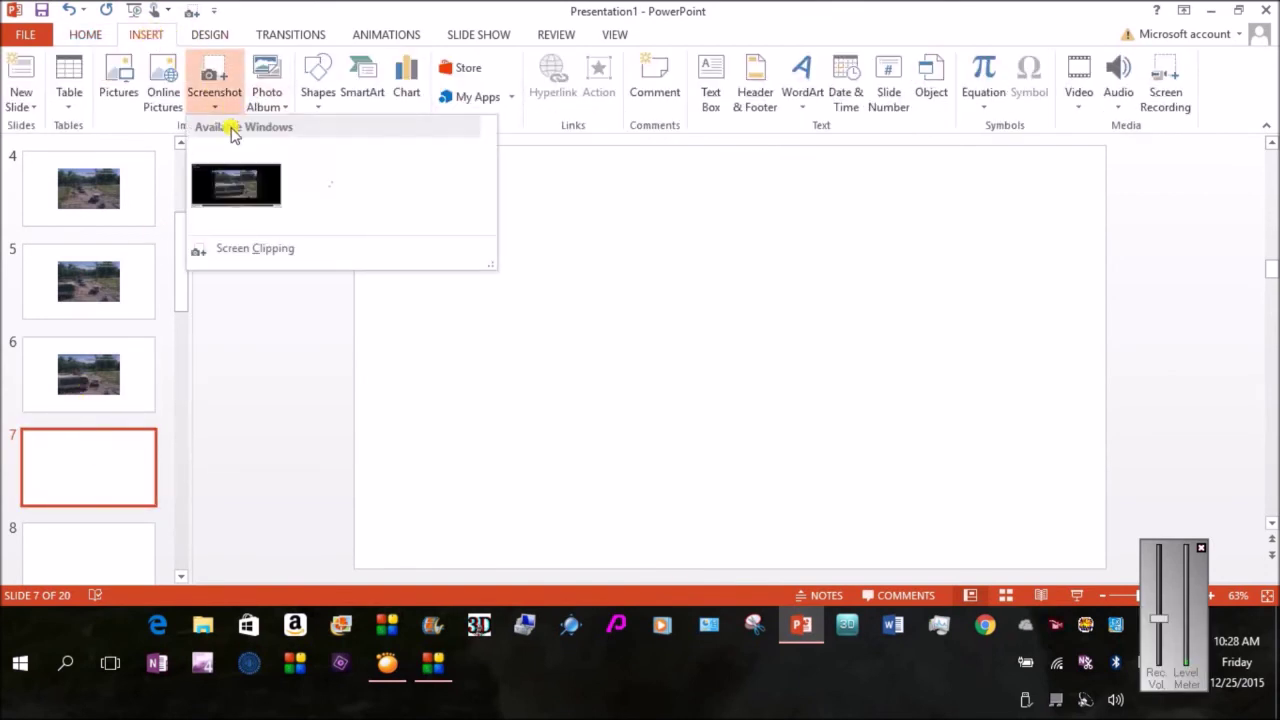
click(247, 253)
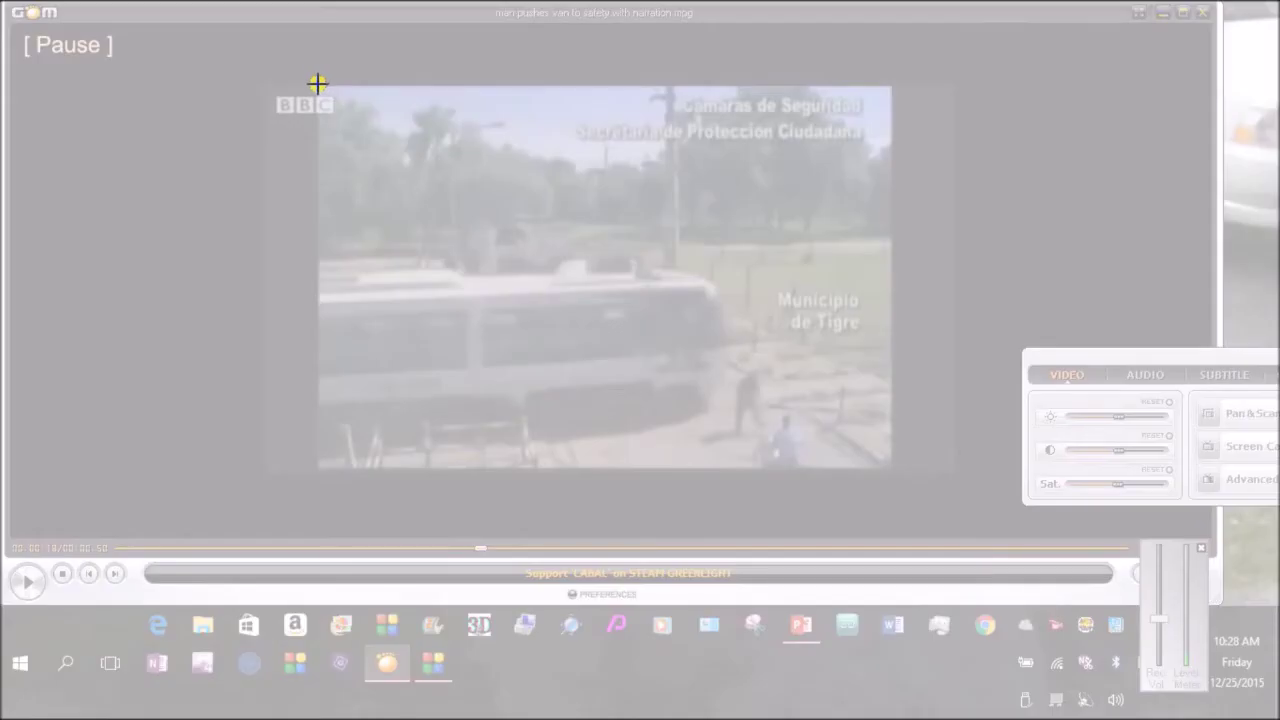
drag(318, 86, 889, 459)
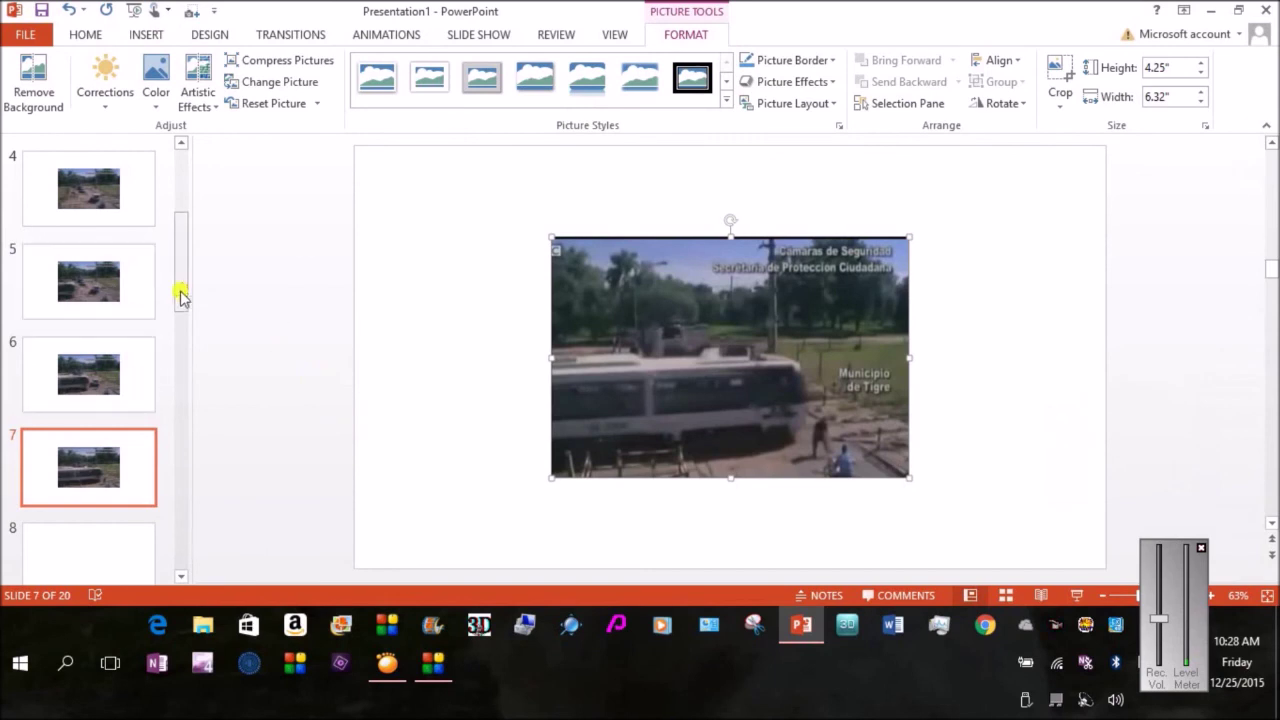
drag(185, 292, 206, 171)
- Return to slide 1 of the presentation
click(86, 186)
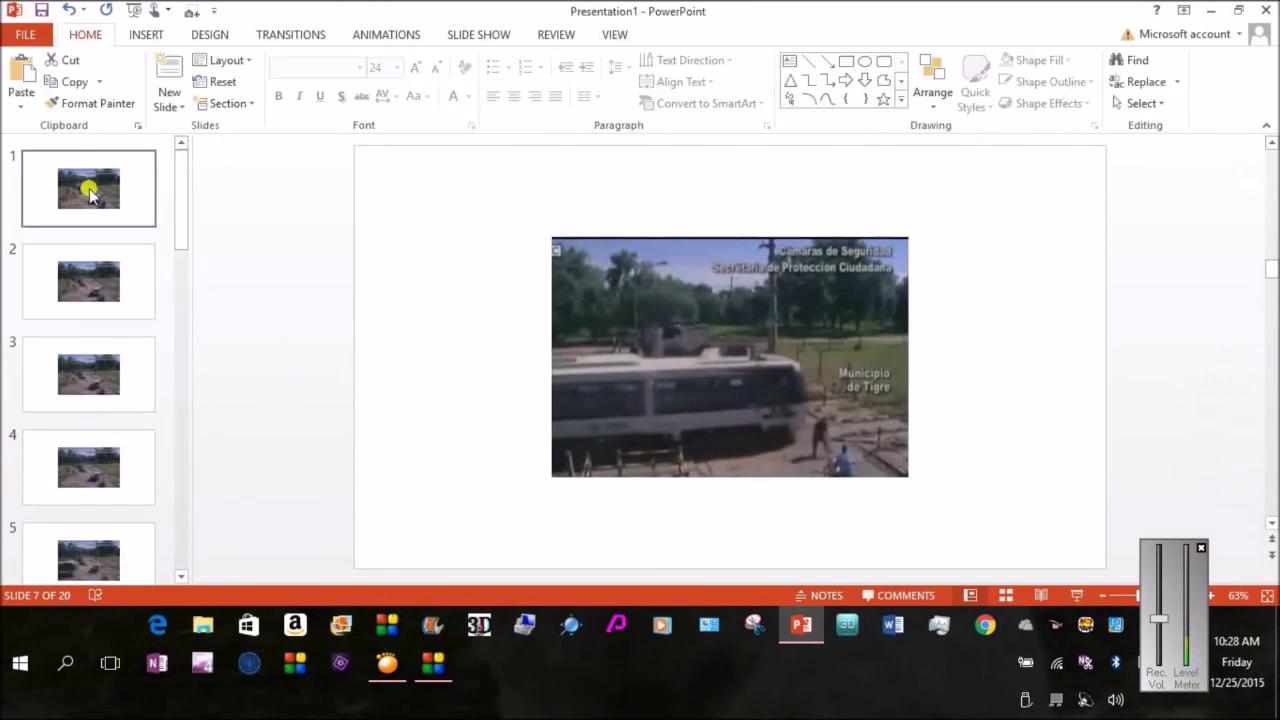